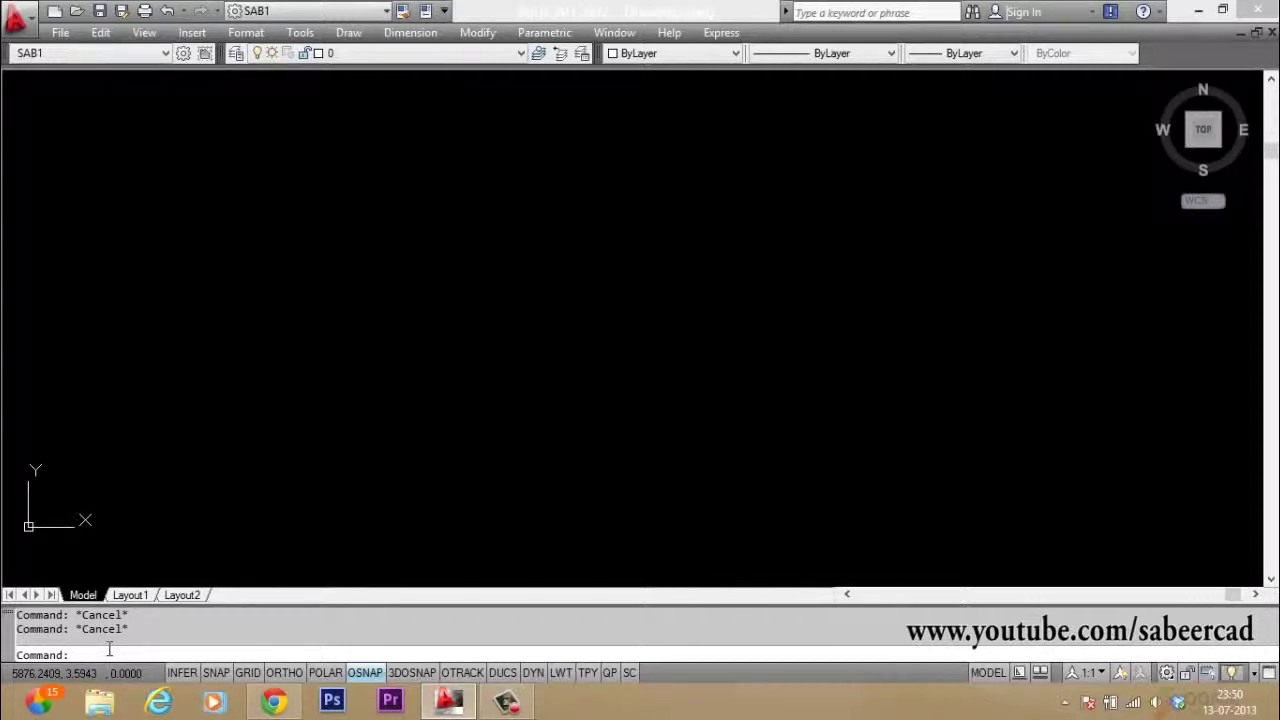
# Start a polyline with an arc through three picked points, sweeping down from the upper end in a concave curve
pyautogui.write('PL')
pyautogui.press('Return')
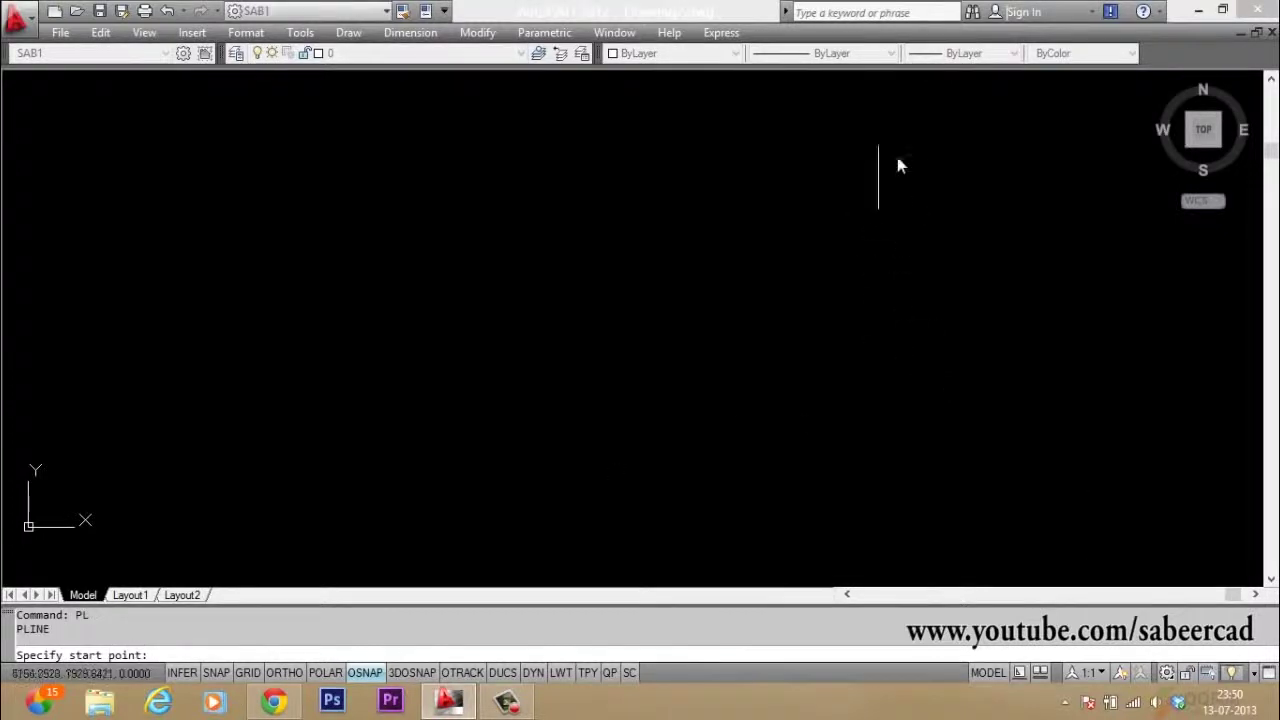
pyautogui.click(895, 170)
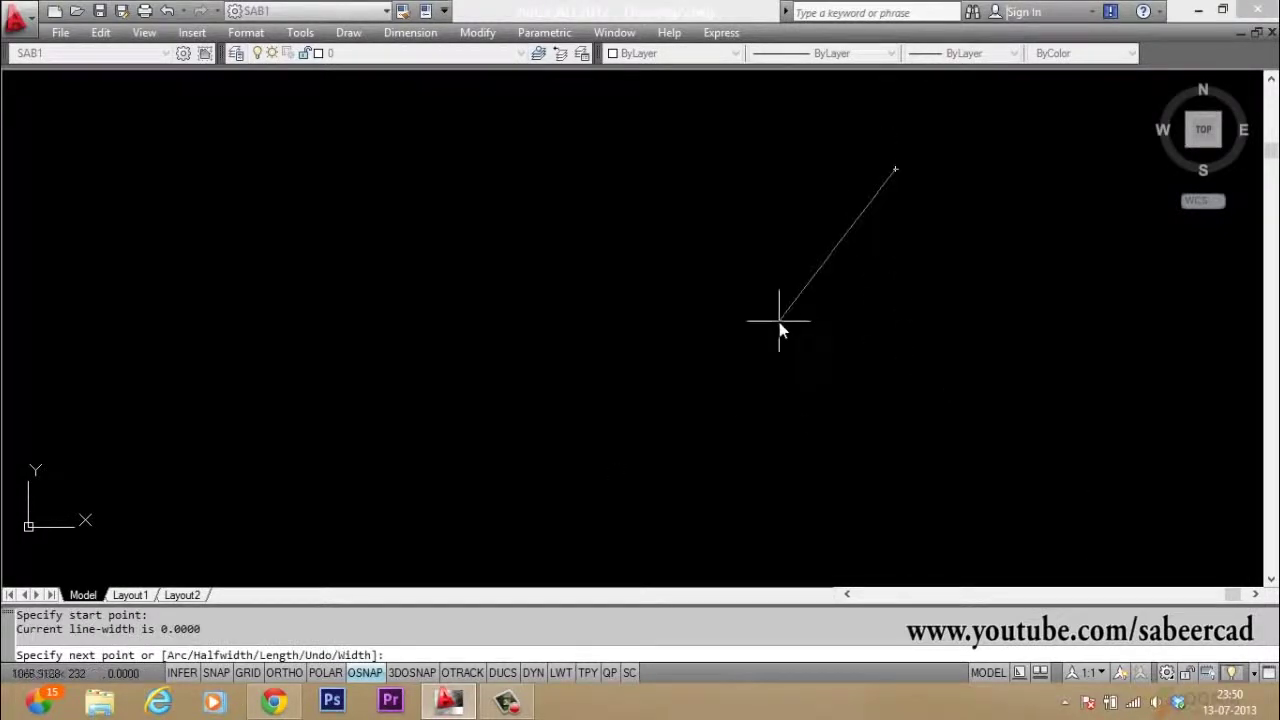
pyautogui.write('A')
pyautogui.press('Return')
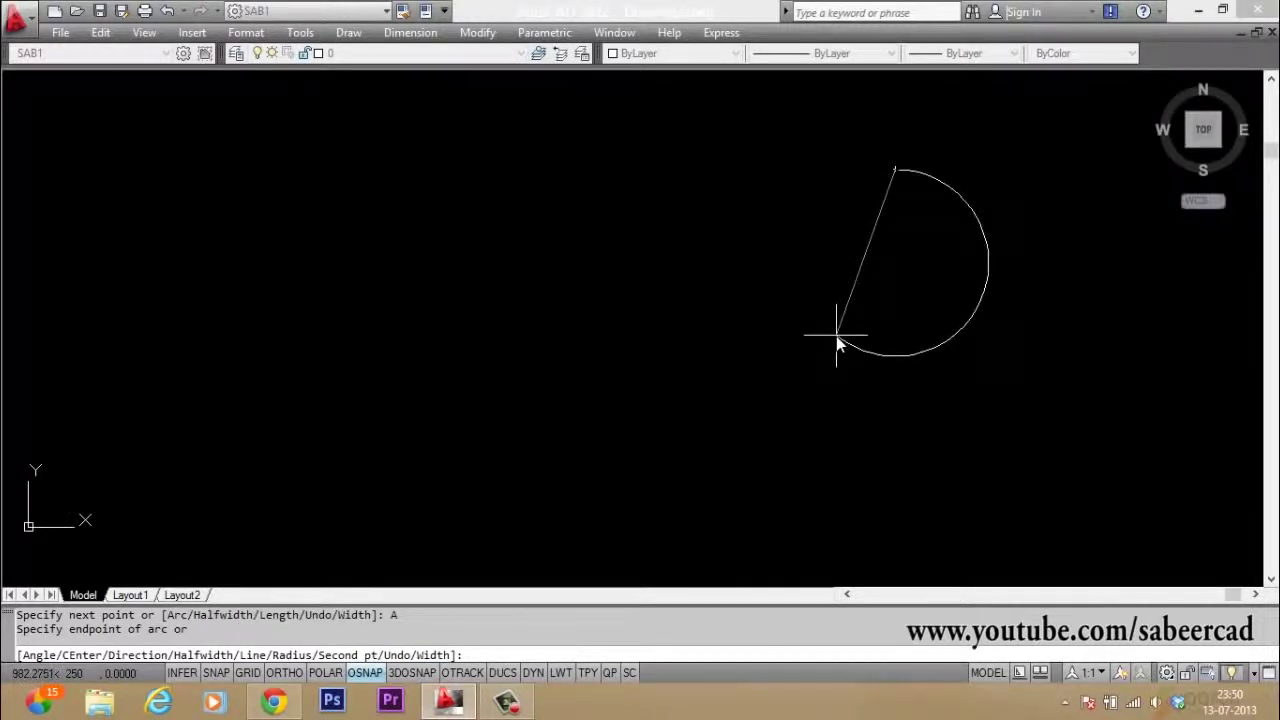
pyautogui.write('S')
pyautogui.press('Return')
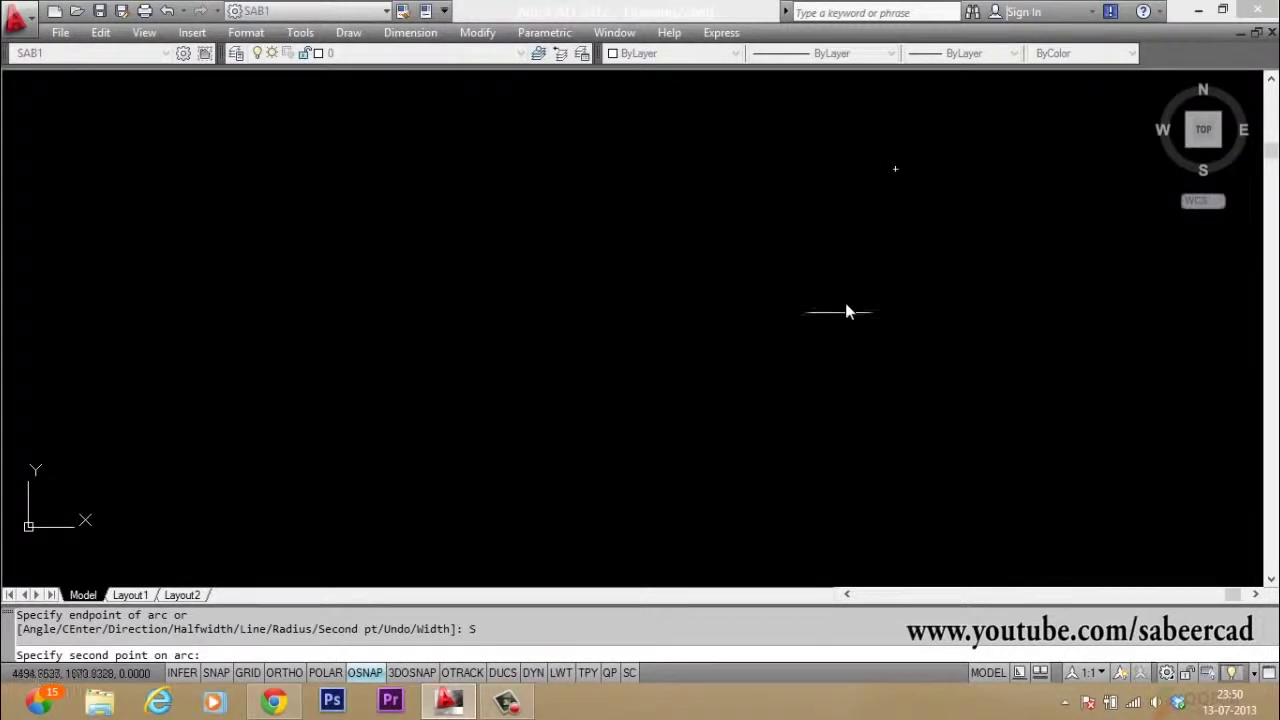
pyautogui.click(868, 270)
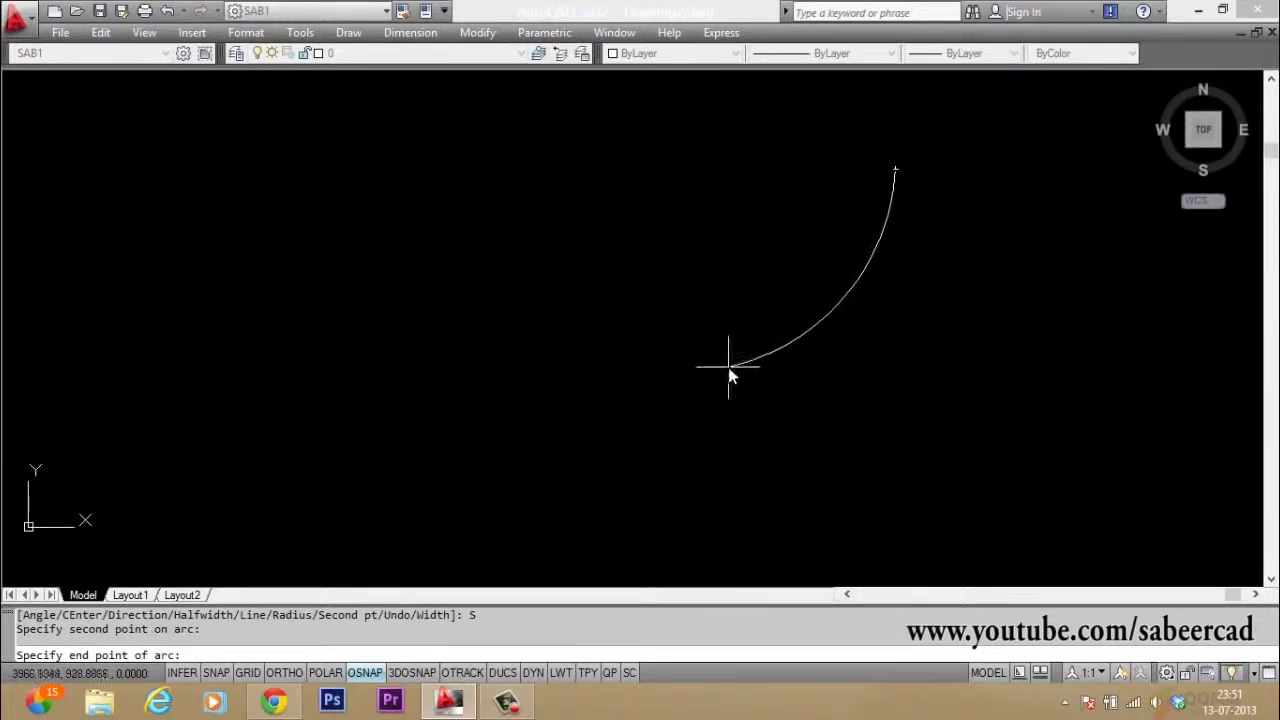
pyautogui.click(662, 405)
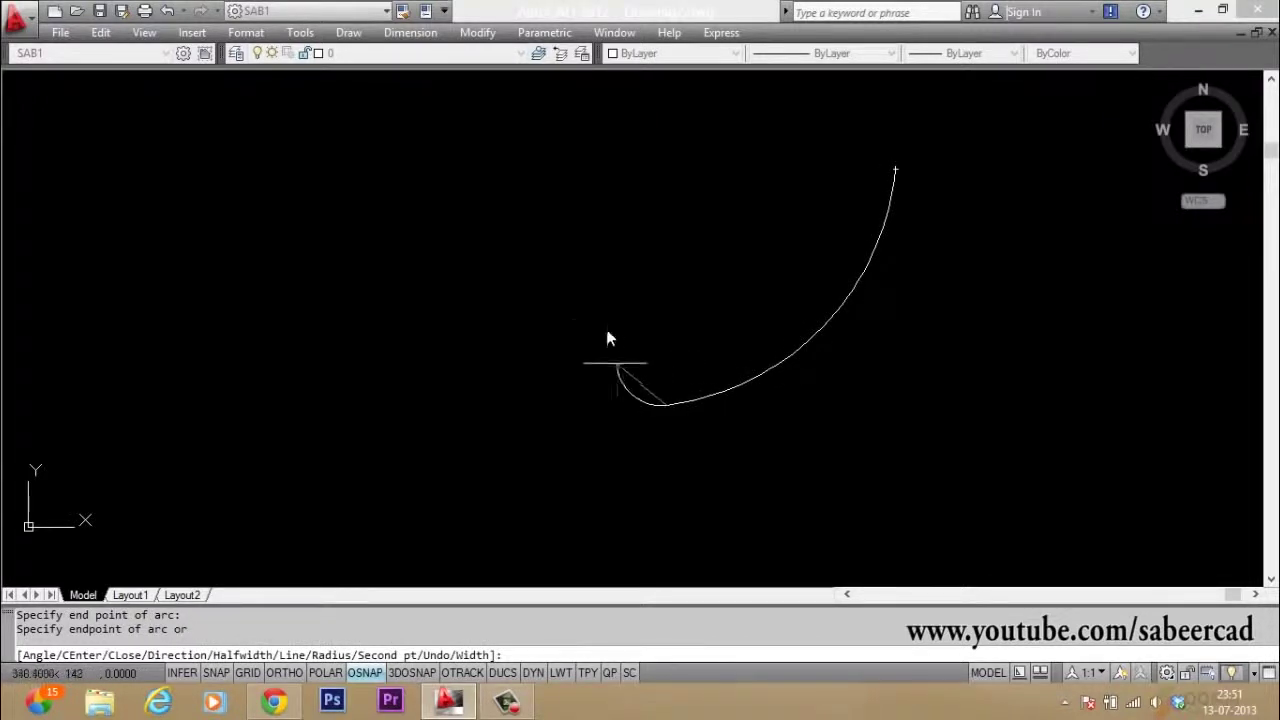
# Add a small tangent arc to the polyline that turns the curve downward
pyautogui.scroll(-2, 606, 330)
pyautogui.scroll(2, 614, 410)
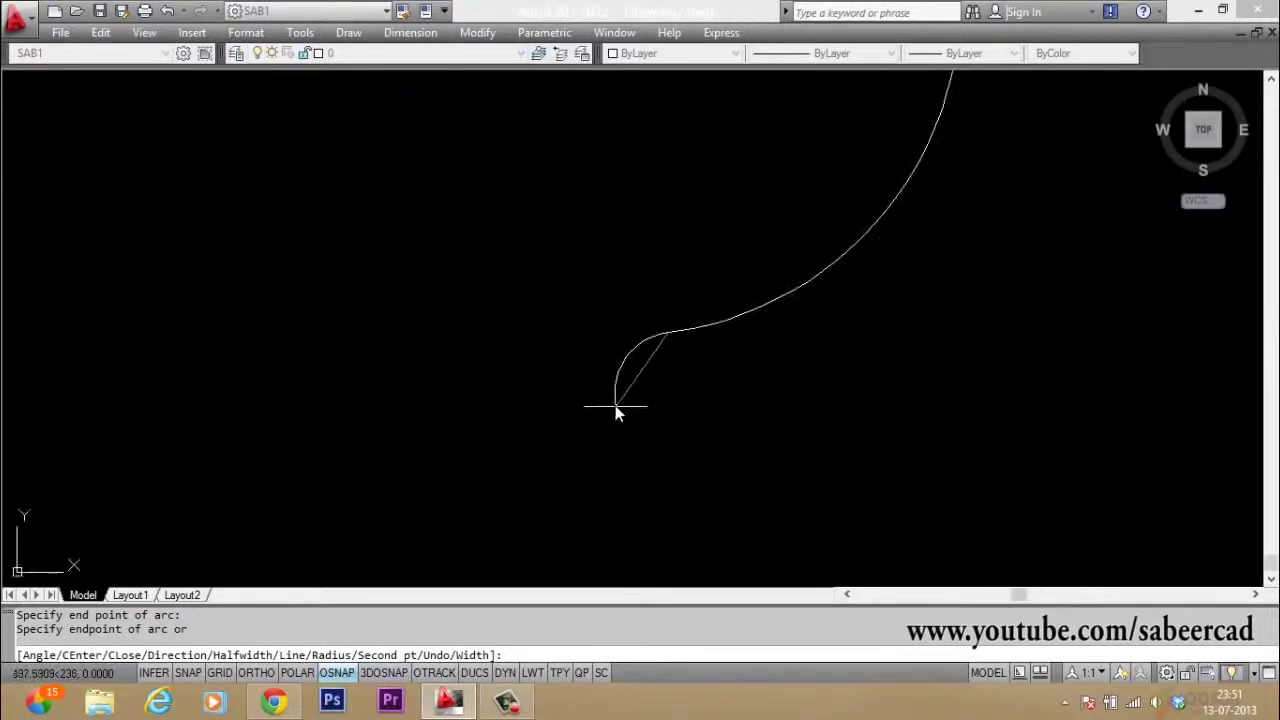
pyautogui.scroll(-1, 597, 412)
pyautogui.click(592, 455)
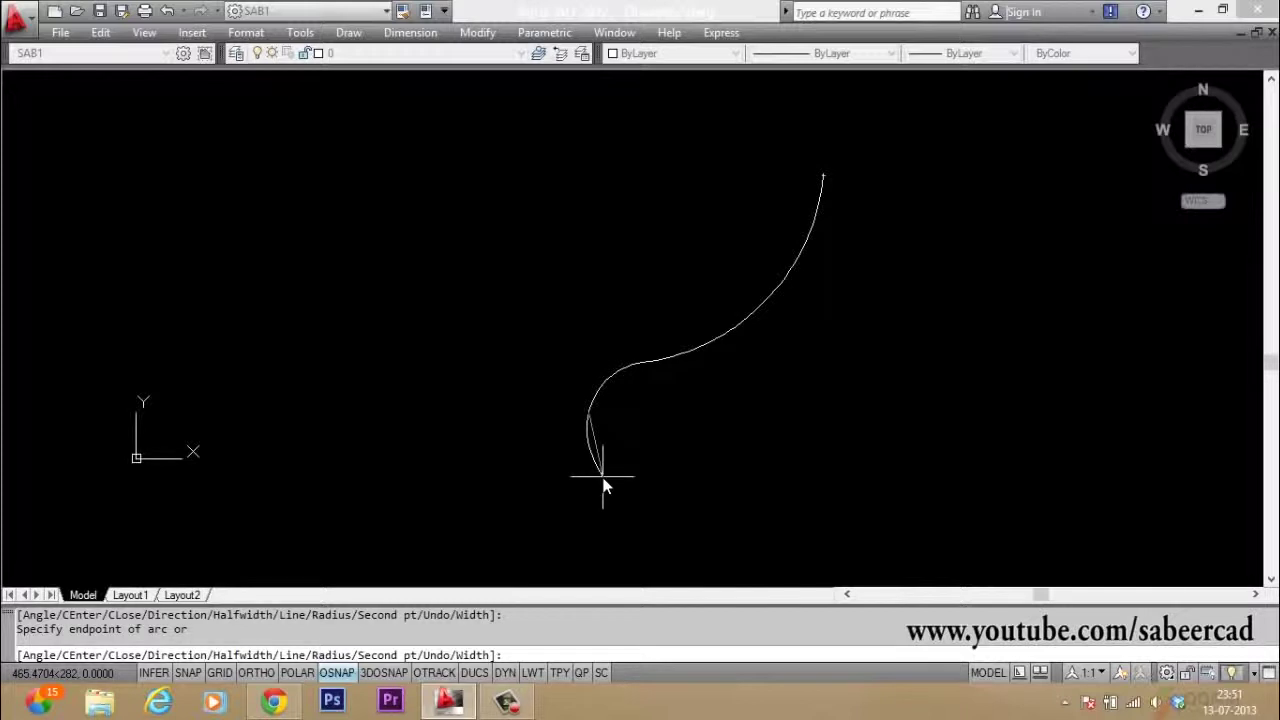
# Continue the polyline in Line mode with a straight vertical segment downward, using Ortho only for that segment
pyautogui.write('L')
pyautogui.press('Return')
pyautogui.scroll(-4, 551, 286)
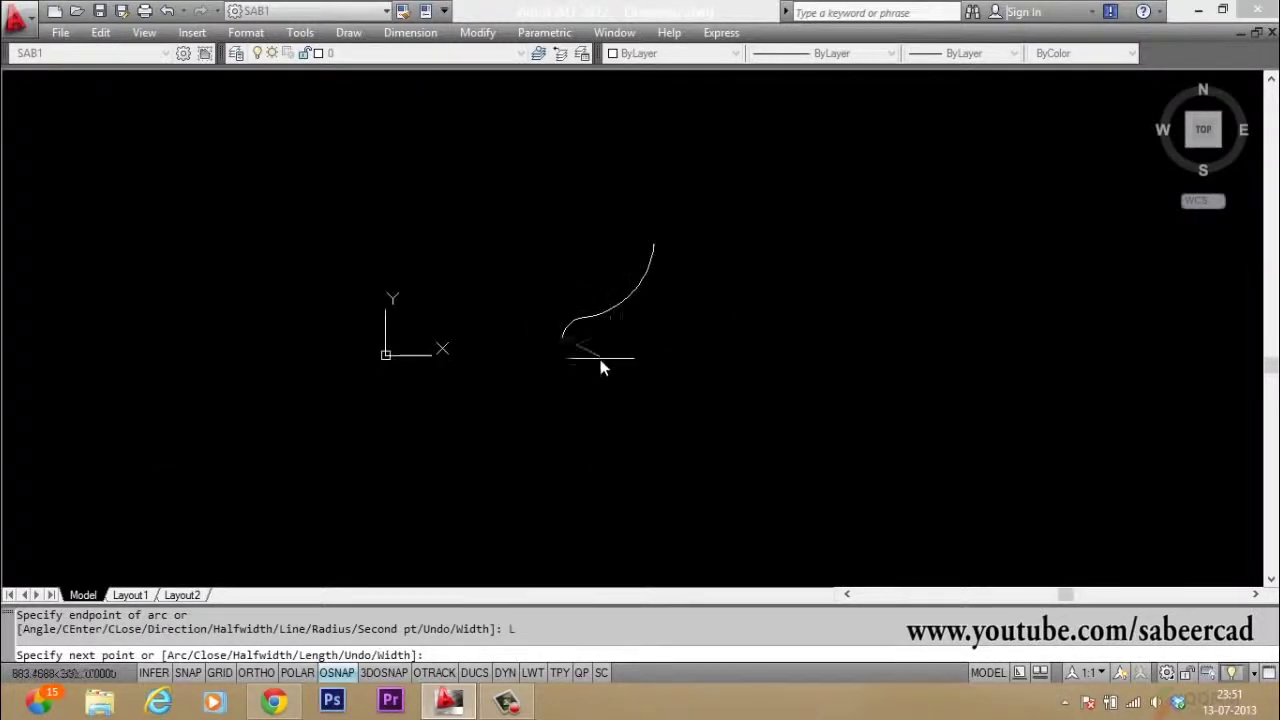
pyautogui.scroll(3, 600, 363)
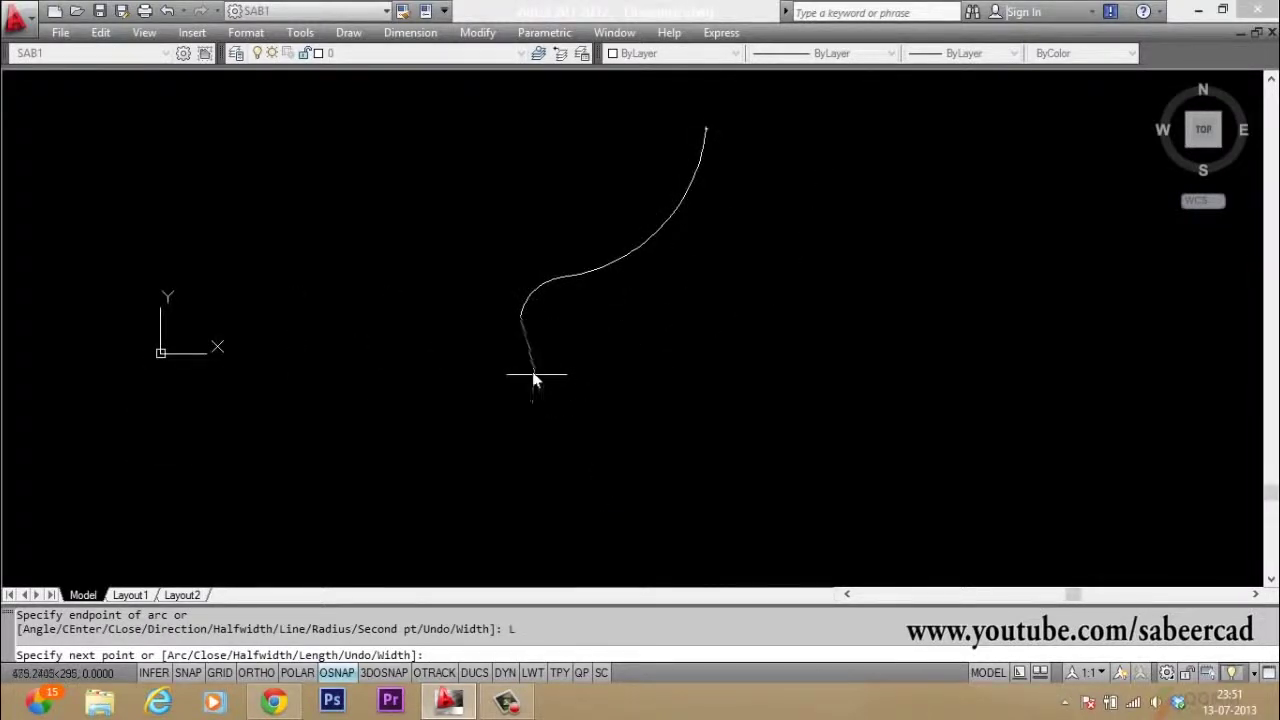
pyautogui.press('F8')
pyautogui.click(537, 434)
pyautogui.scroll(1, 537, 434)
pyautogui.scroll(-2, 537, 448)
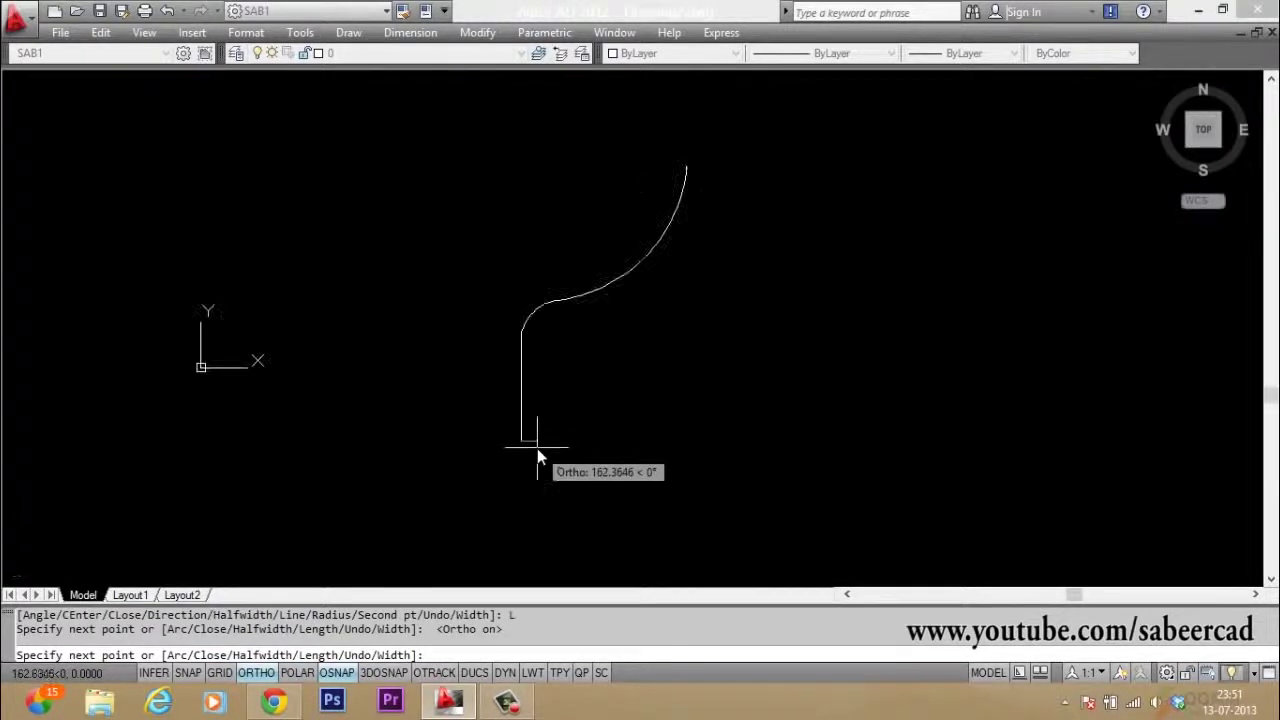
pyautogui.press('F8')
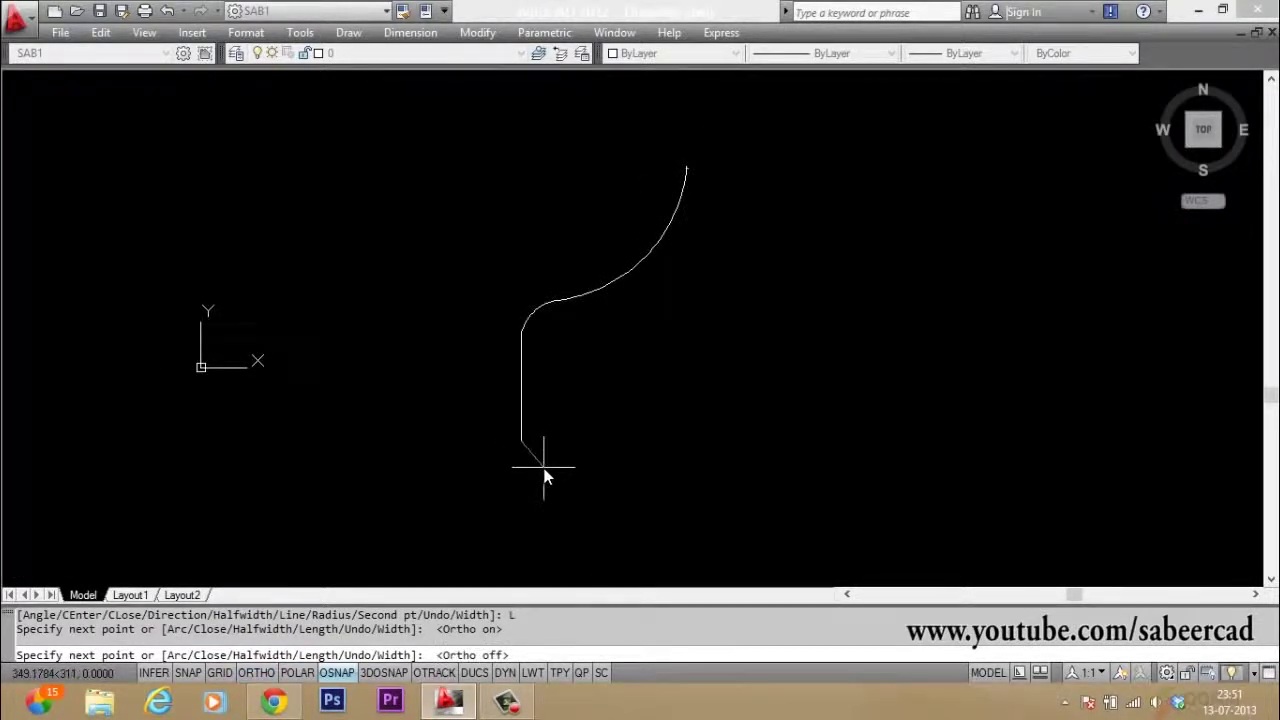
# Finish the polyline with three tangent arcs: a rounded corner, a long shallow curve and a small downward-turning end
pyautogui.write('A')
pyautogui.press('Return')
pyautogui.scroll(1, 537, 460)
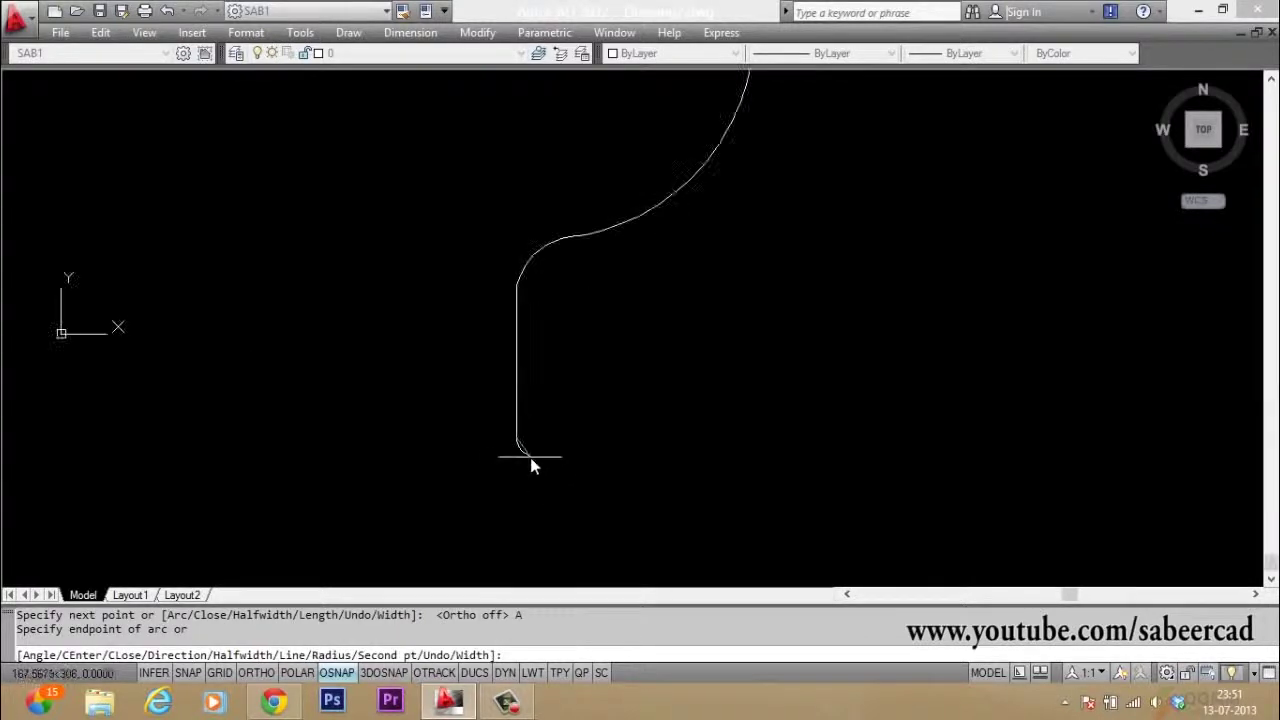
pyautogui.click(550, 472)
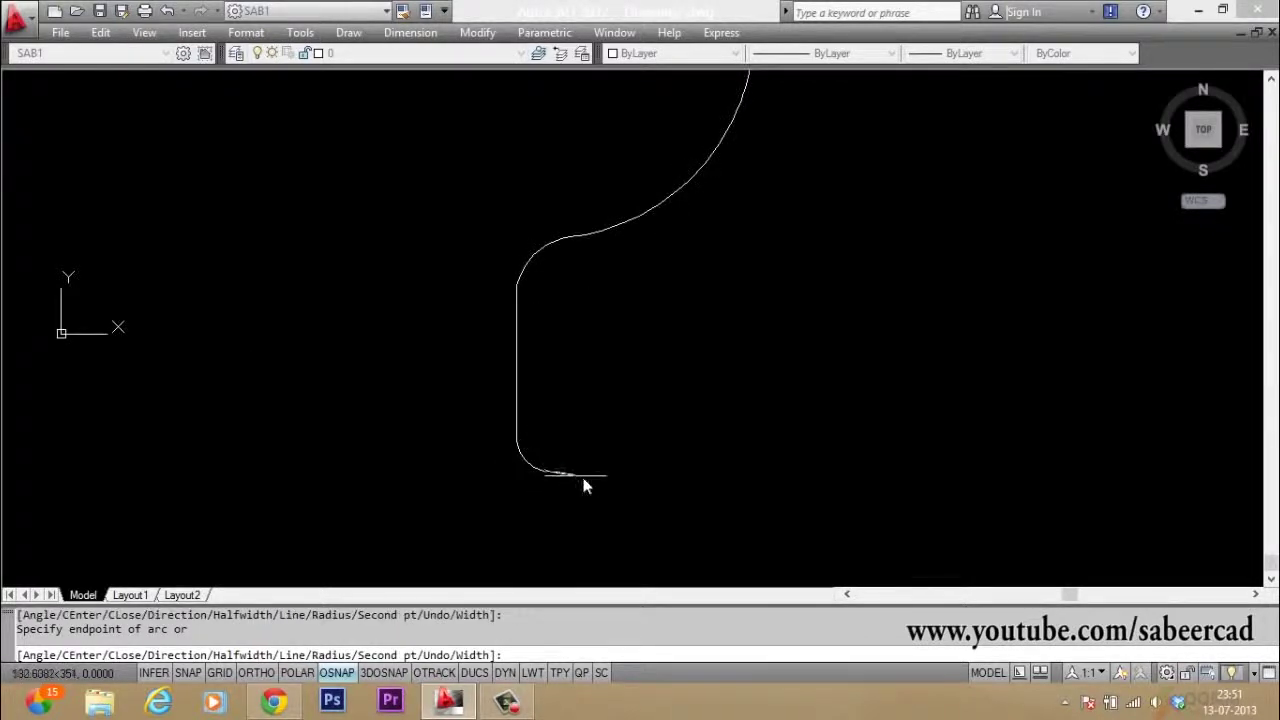
pyautogui.click(697, 506)
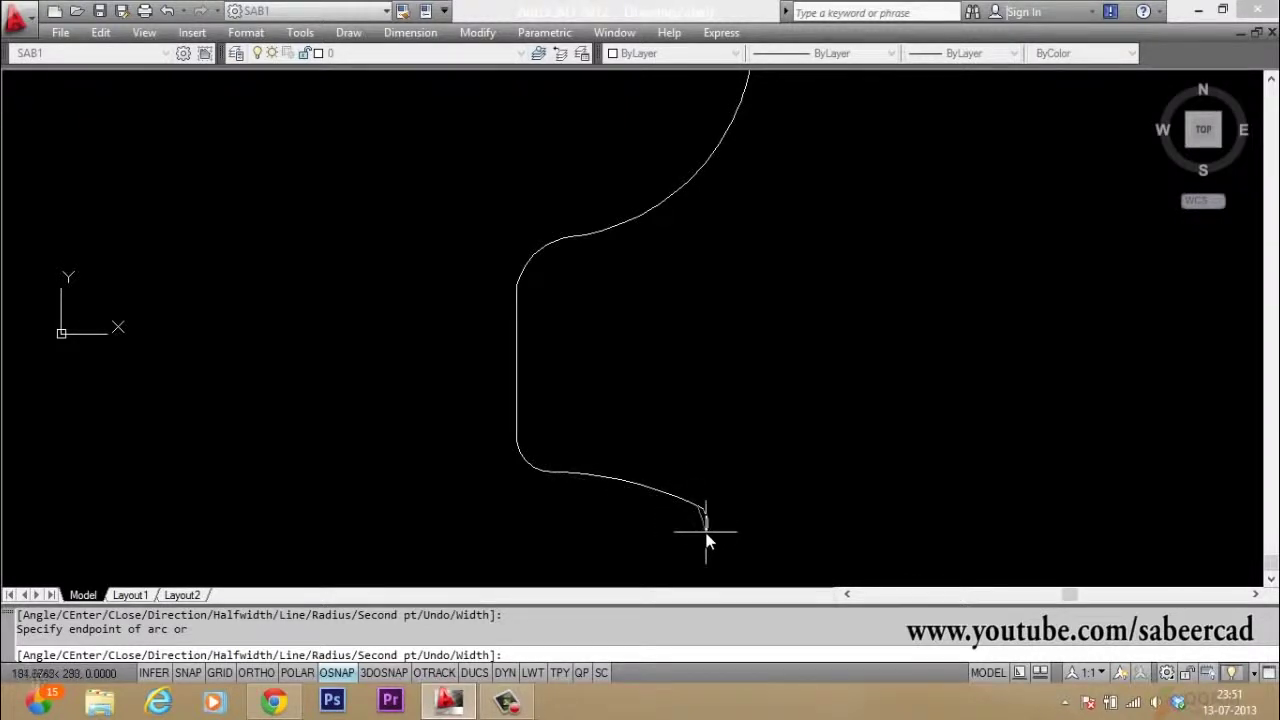
pyautogui.scroll(1, 708, 540)
pyautogui.click(708, 530)
pyautogui.press('Return')
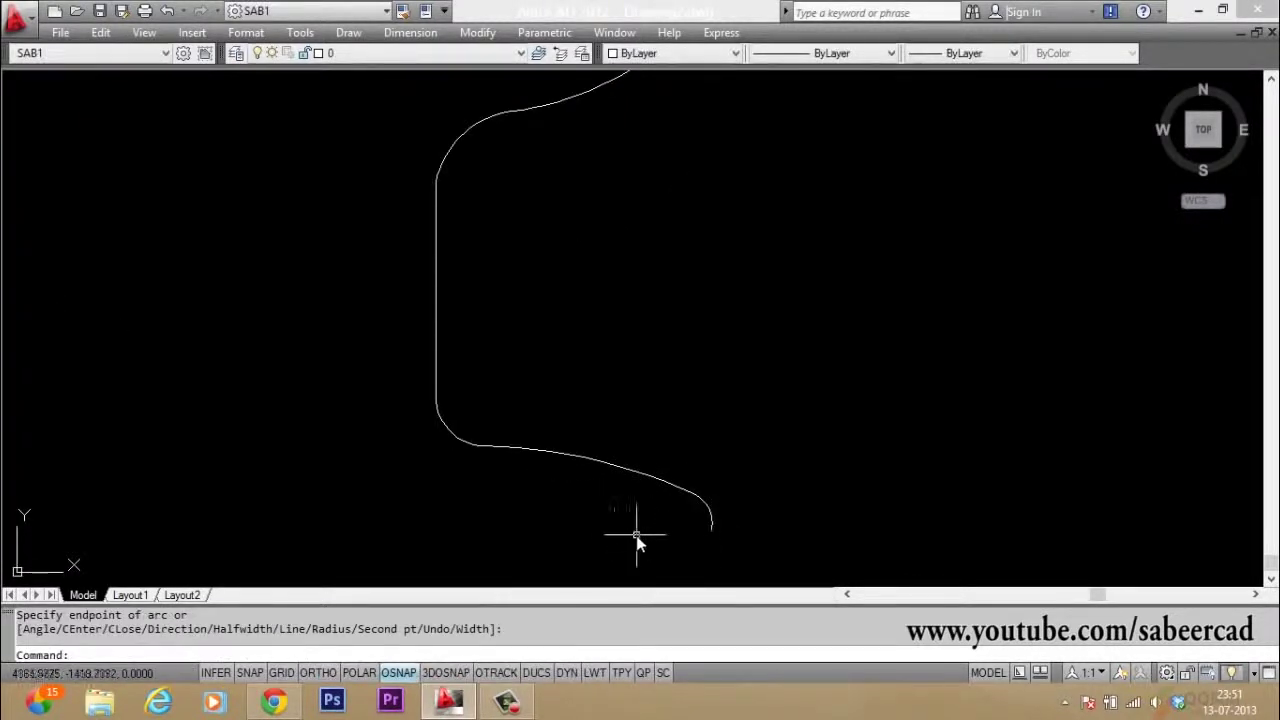
# Offset the profile polyline to its outer side by a picked distance of about 124 units
pyautogui.scroll(-2, 634, 537)
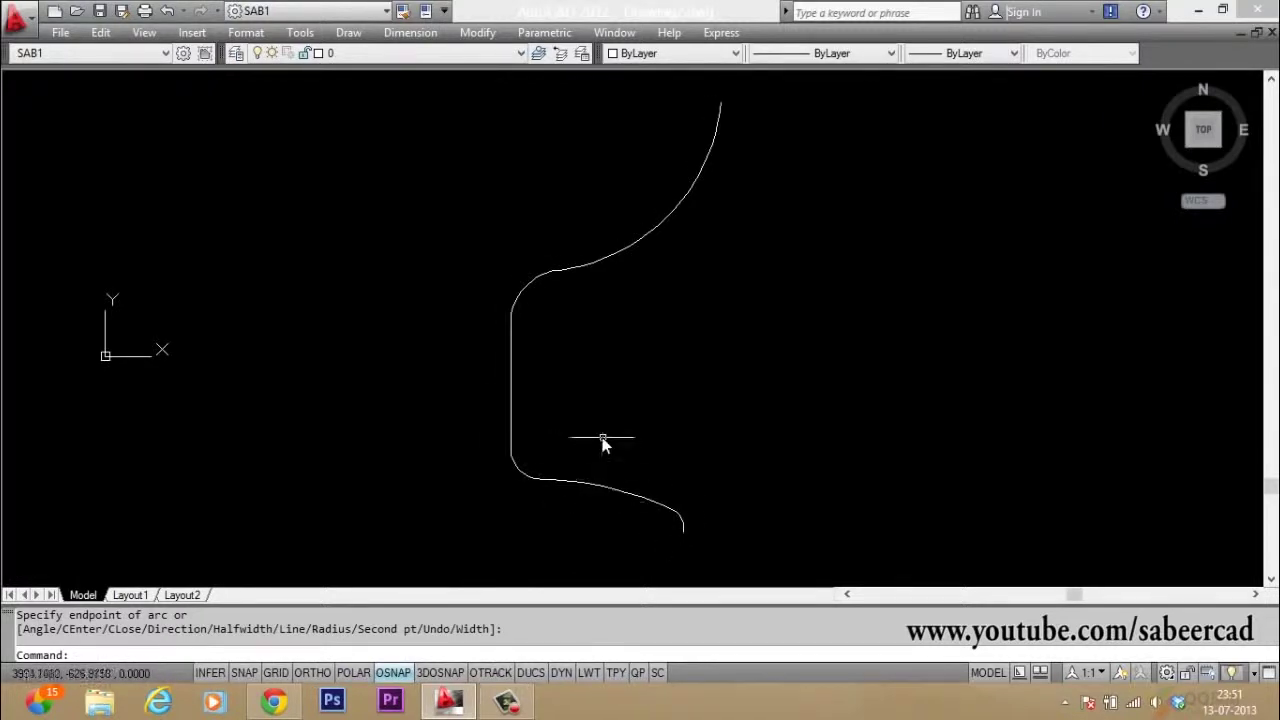
pyautogui.scroll(-2, 605, 440)
pyautogui.scroll(2, 594, 365)
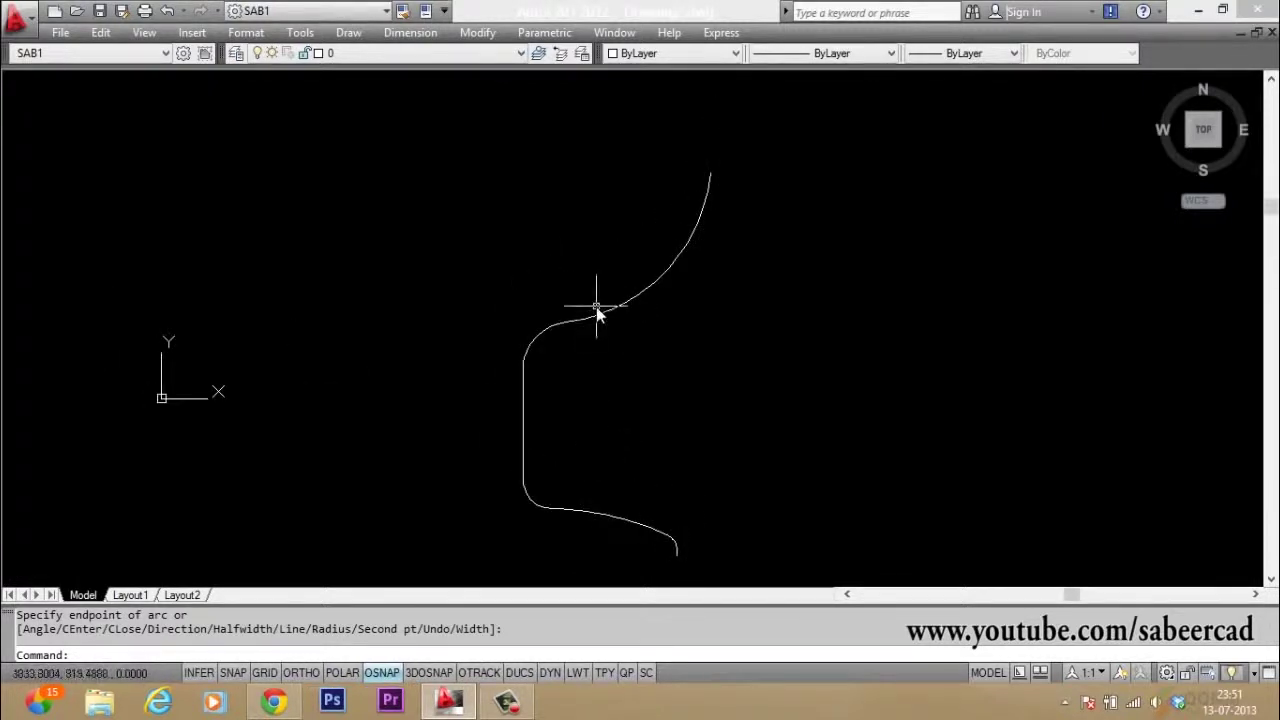
pyautogui.press('Escape')
pyautogui.press('Escape')
pyautogui.write('o')
pyautogui.press('Return')
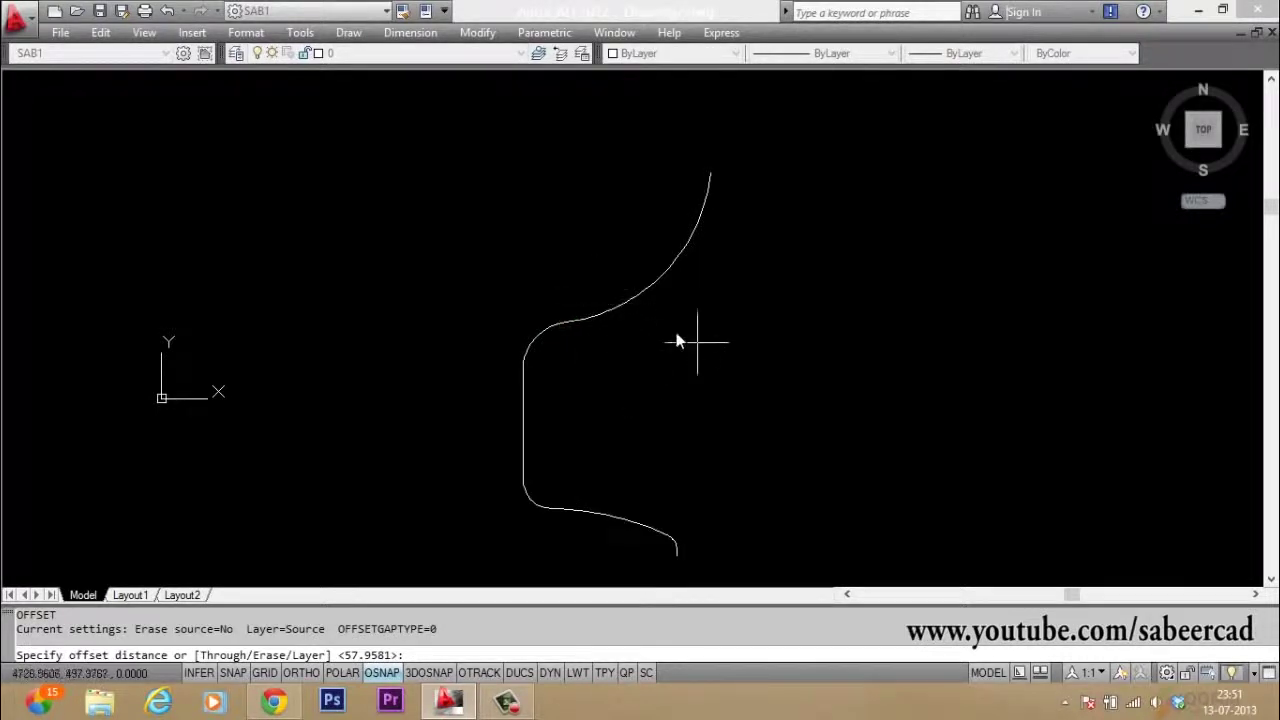
pyautogui.click(640, 371)
pyautogui.click(629, 363)
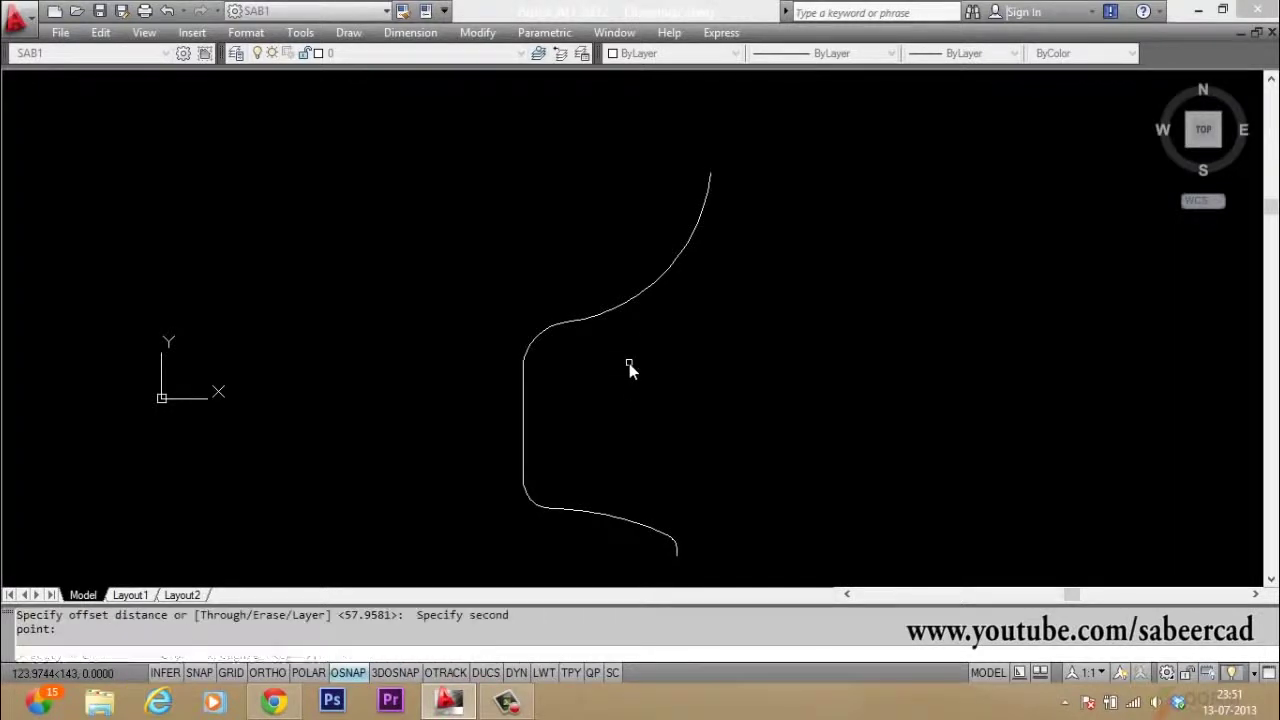
pyautogui.click(580, 322)
pyautogui.click(506, 290)
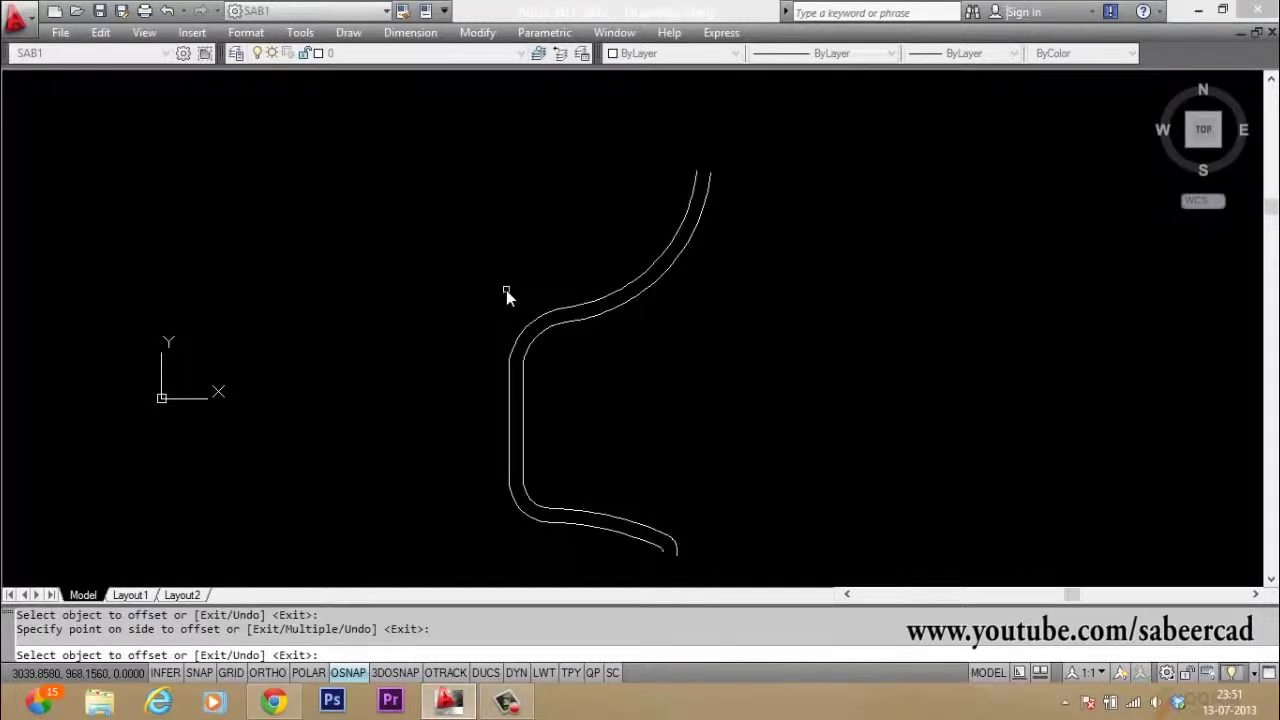
pyautogui.press('Escape')
pyautogui.press('Escape')
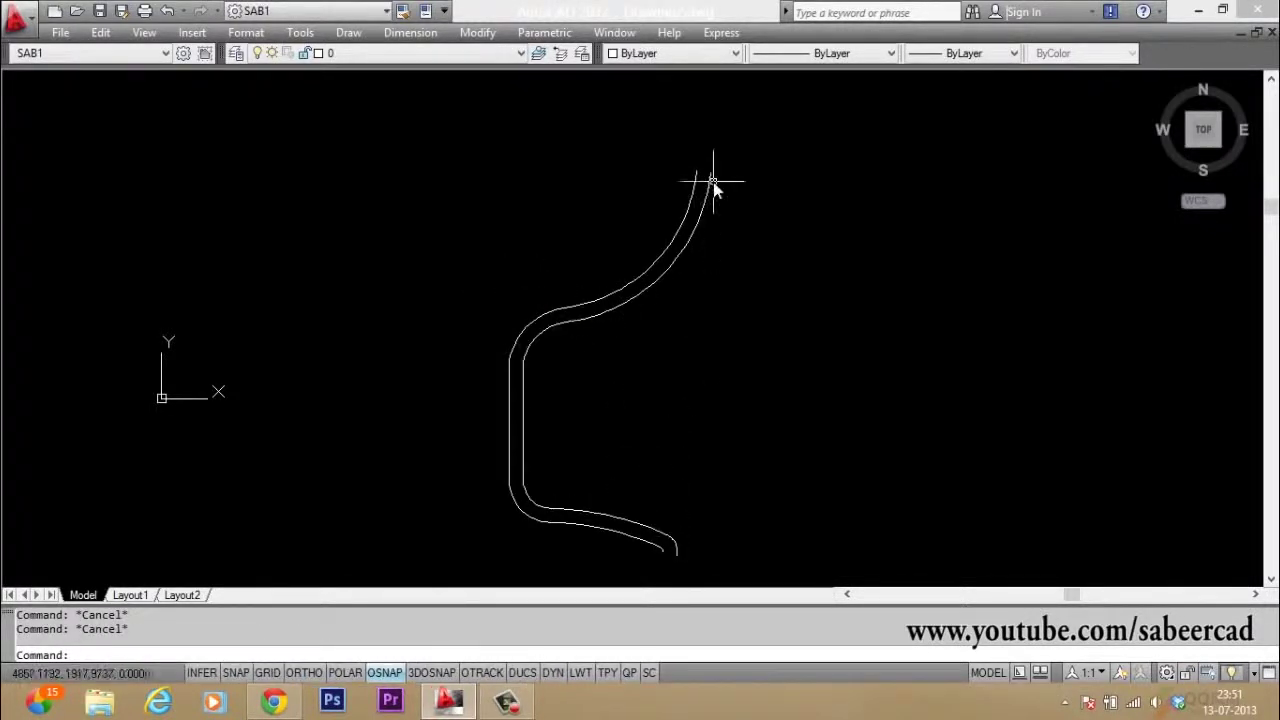
# Close the upper gap between the two curves with a rounded polyline arc drawn through a second point from end to end
pyautogui.scroll(5, 700, 170)
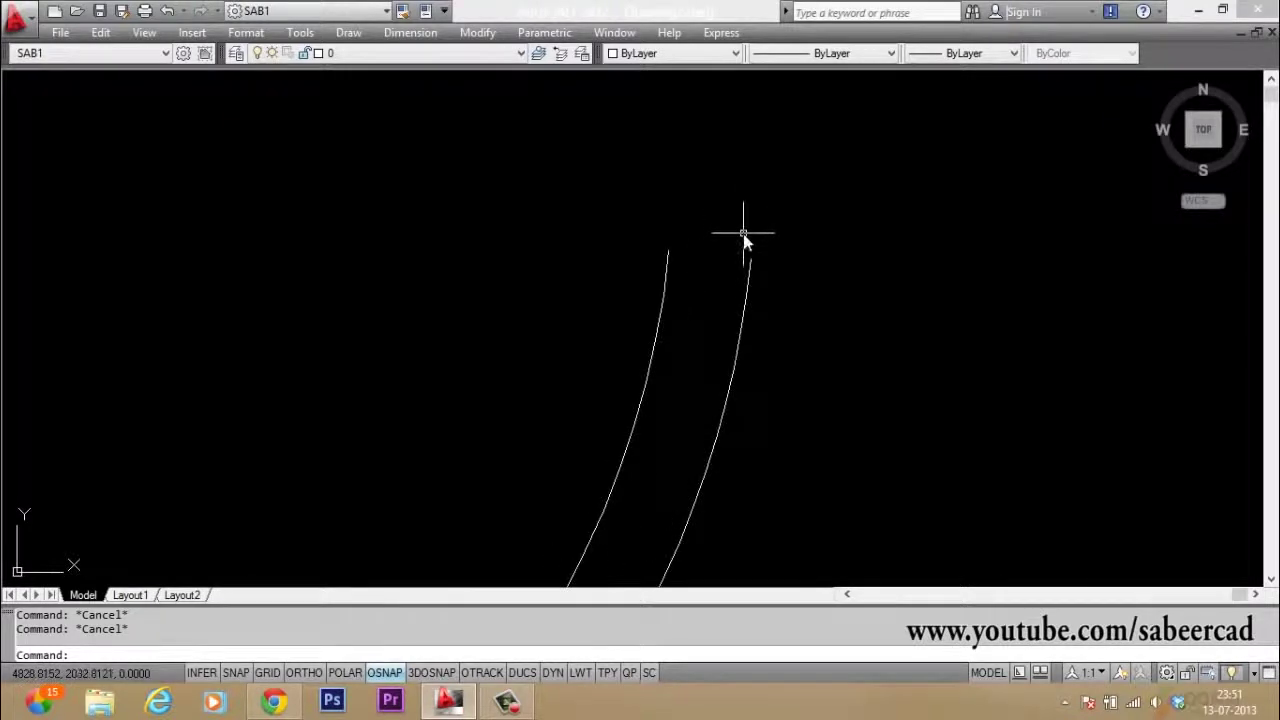
pyautogui.write('PL')
pyautogui.press('Return')
pyautogui.scroll(2, 748, 252)
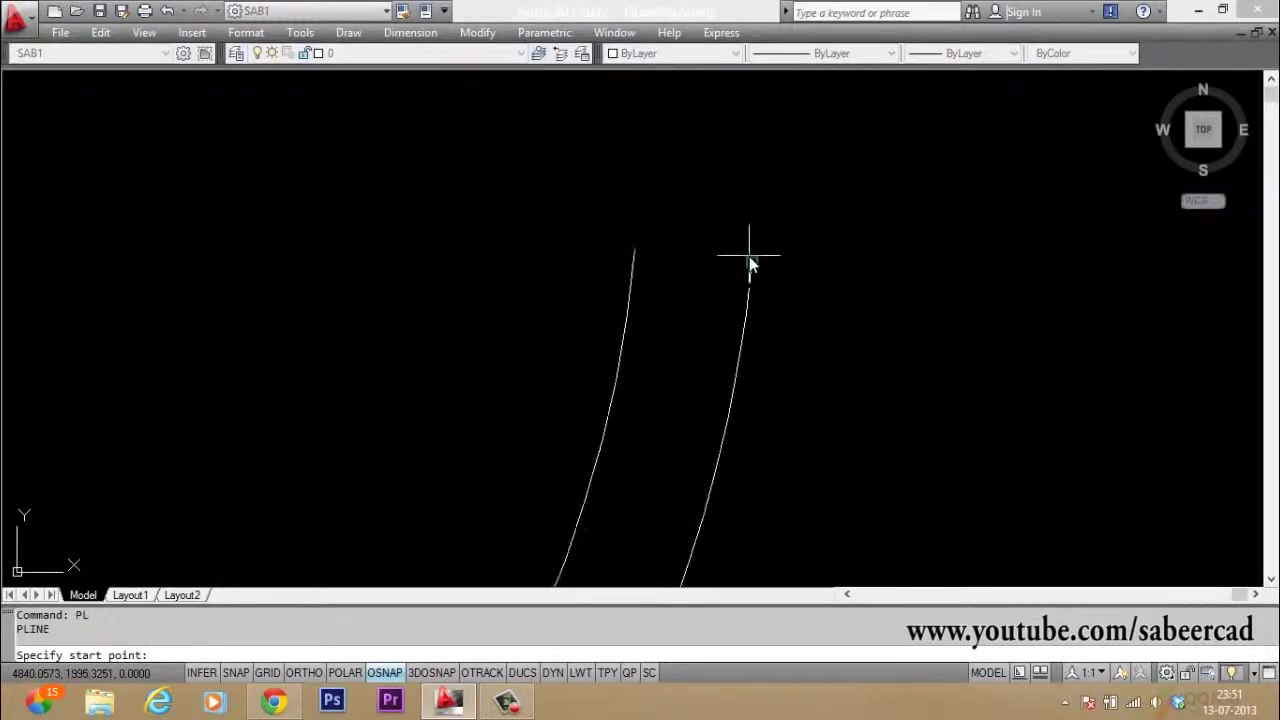
pyautogui.click(750, 258)
pyautogui.write('A')
pyautogui.press('Return')
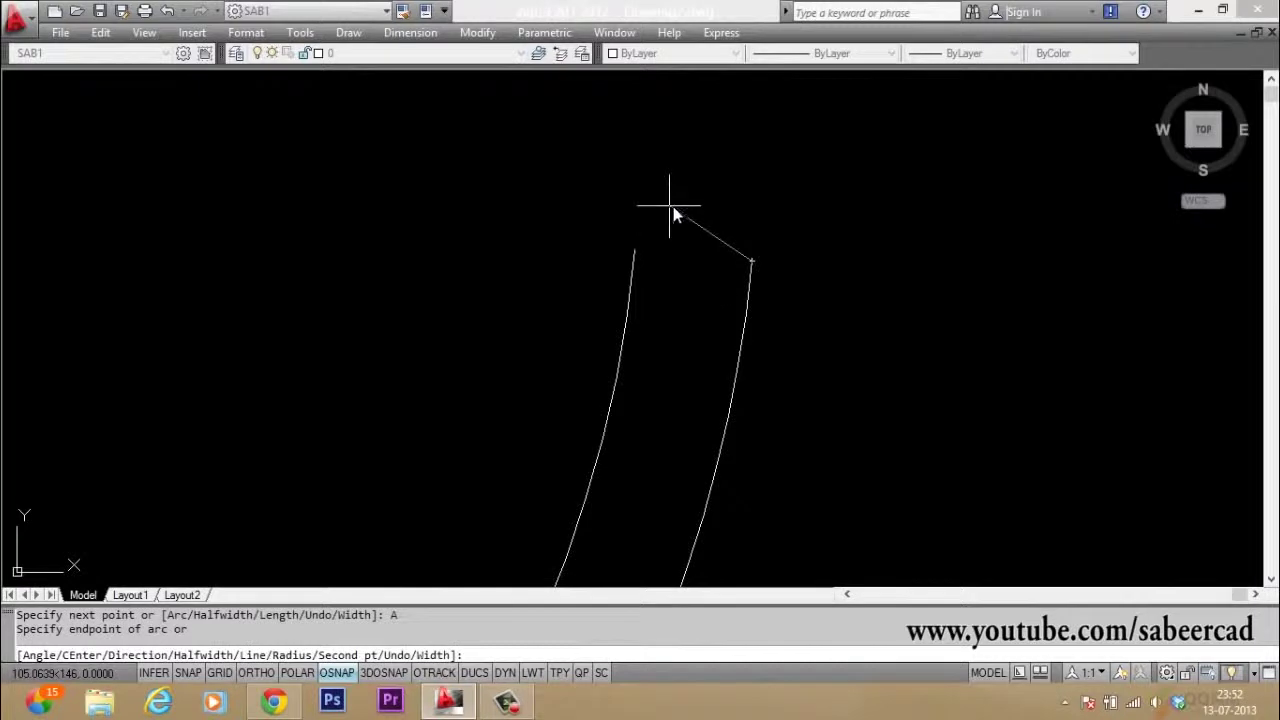
pyautogui.write('S')
pyautogui.press('Return')
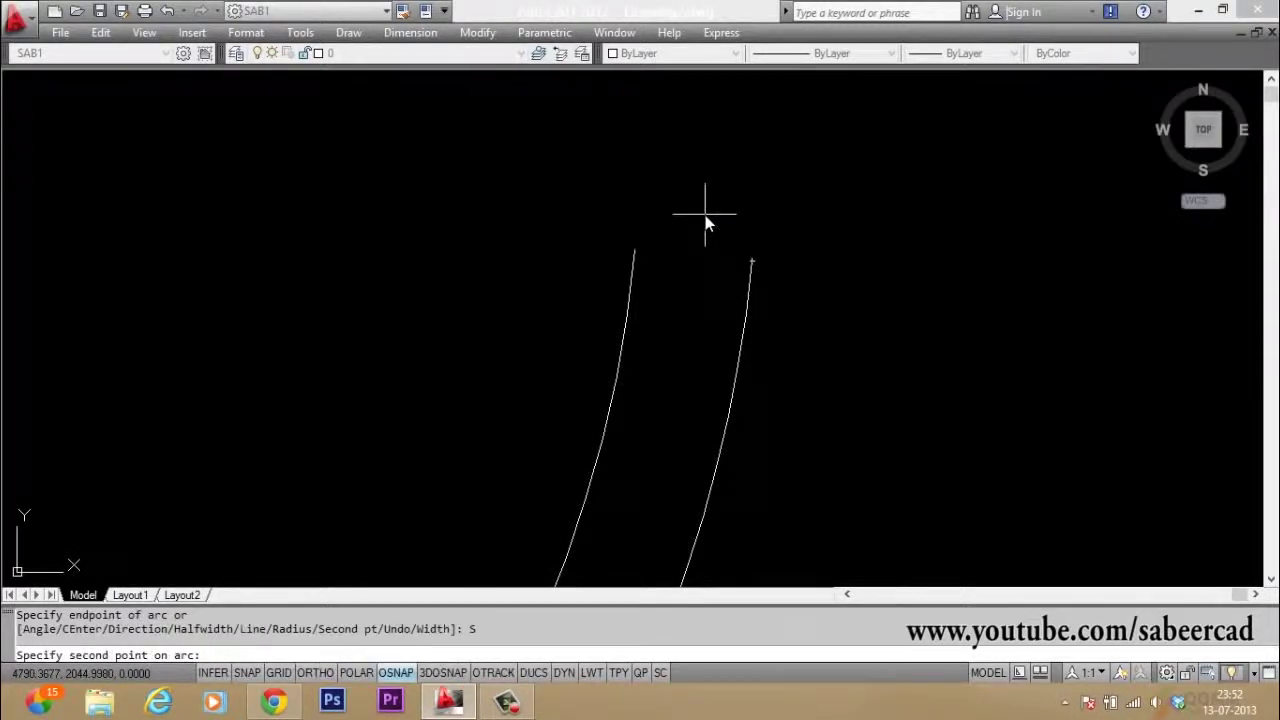
pyautogui.click(705, 215)
pyautogui.click(635, 250)
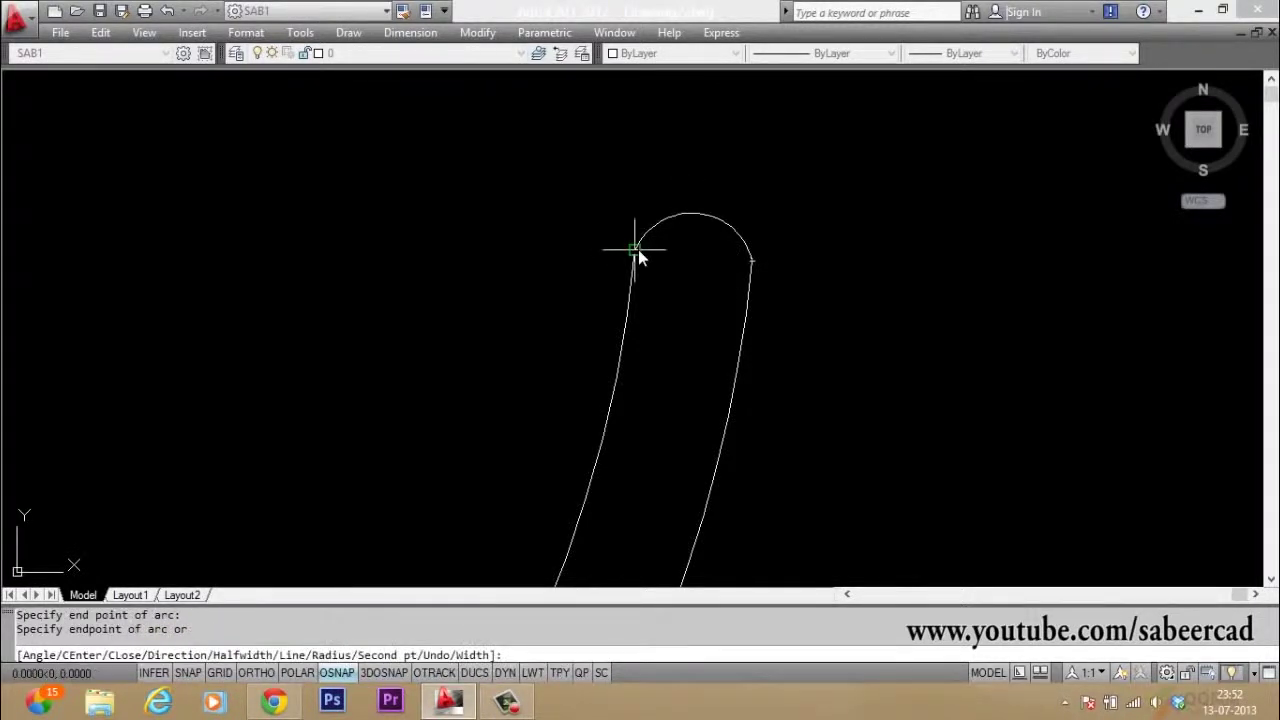
pyautogui.press('Return')
# Draw a horizontal polyline with Ortho on from the offset curve's lower end to beyond the original curve
pyautogui.scroll(-2, 558, 152)
pyautogui.scroll(8, 562, 512)
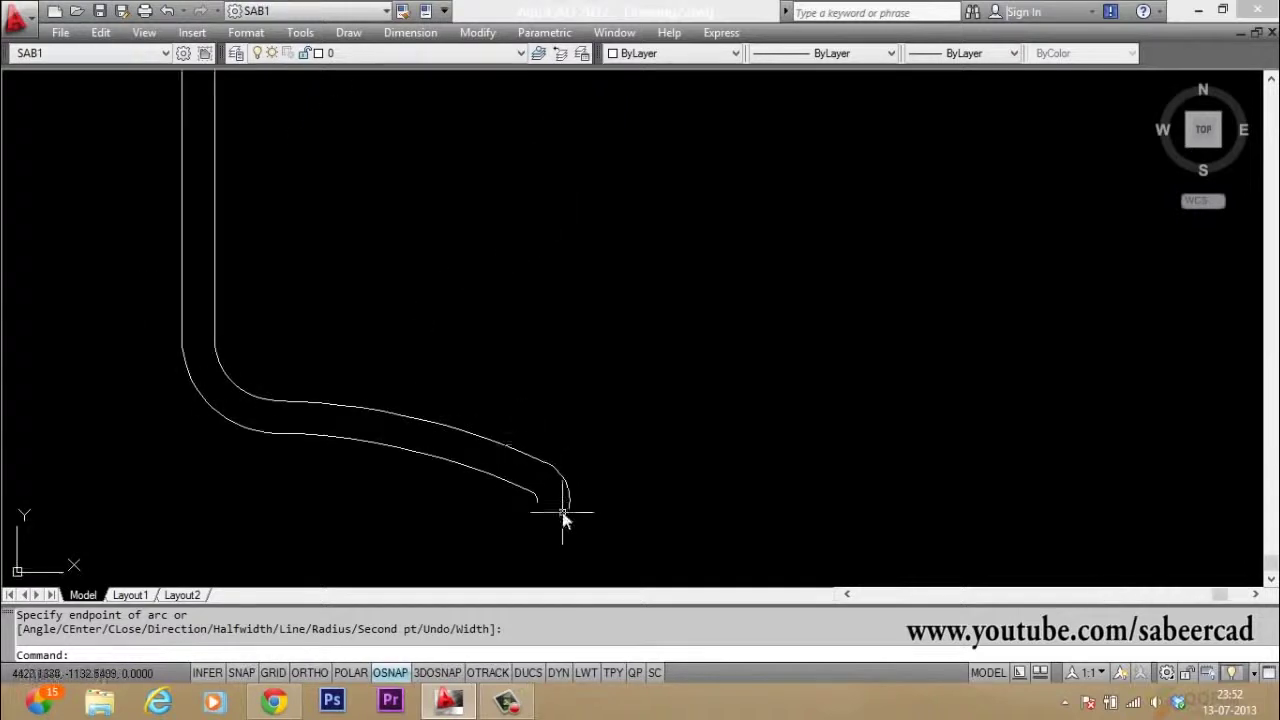
pyautogui.press('Escape')
pyautogui.press('Escape')
pyautogui.write('PL')
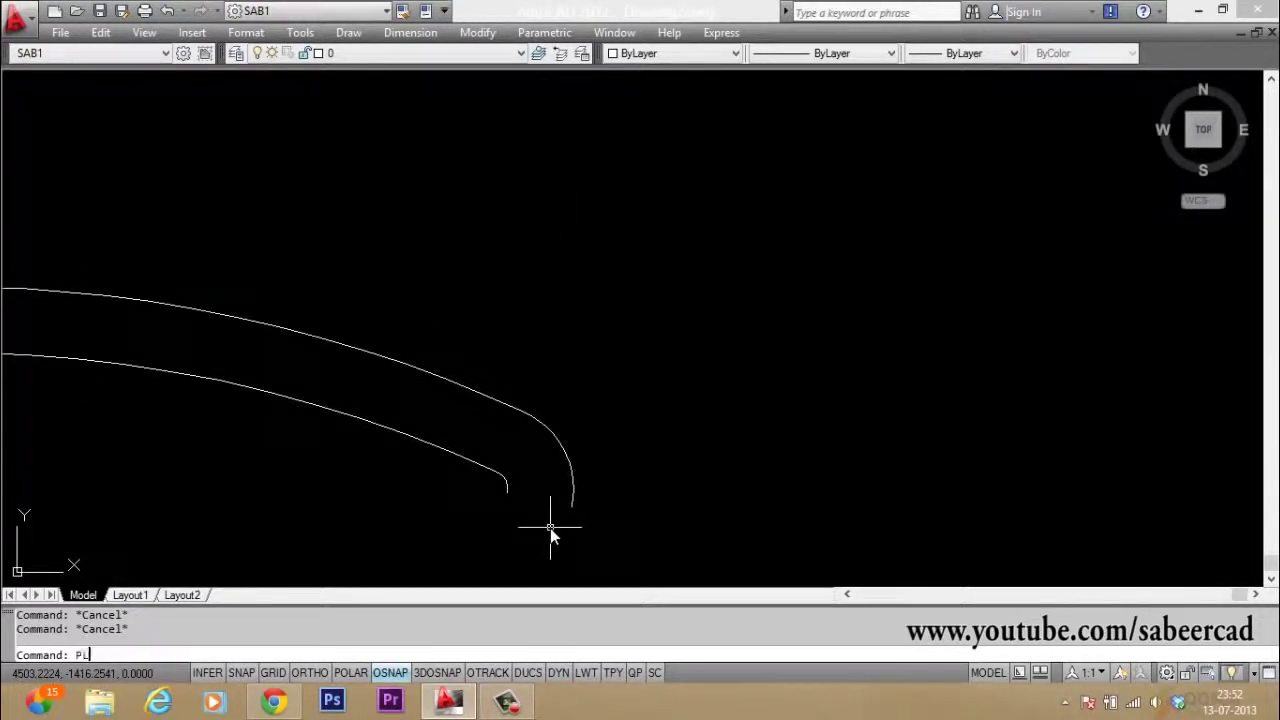
pyautogui.press('Return')
pyautogui.scroll(2, 540, 524)
pyautogui.click(482, 467)
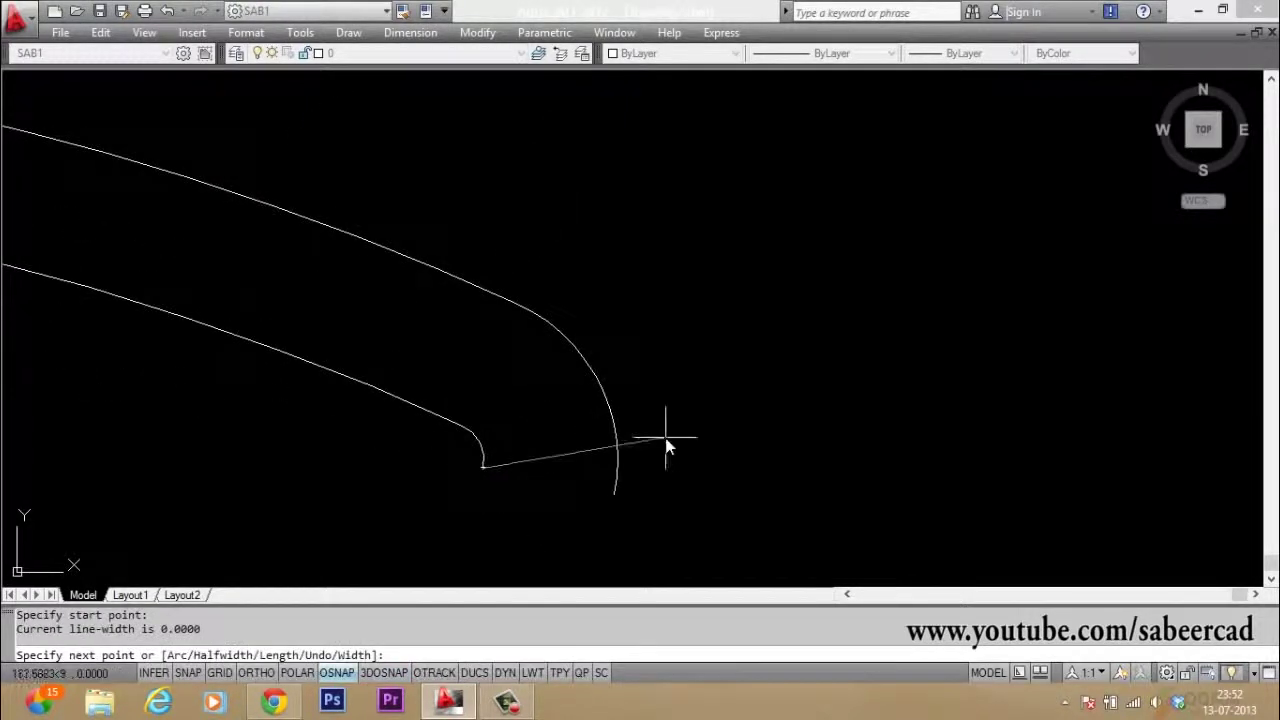
pyautogui.press('F8')
pyautogui.click(669, 428)
pyautogui.press('Return')
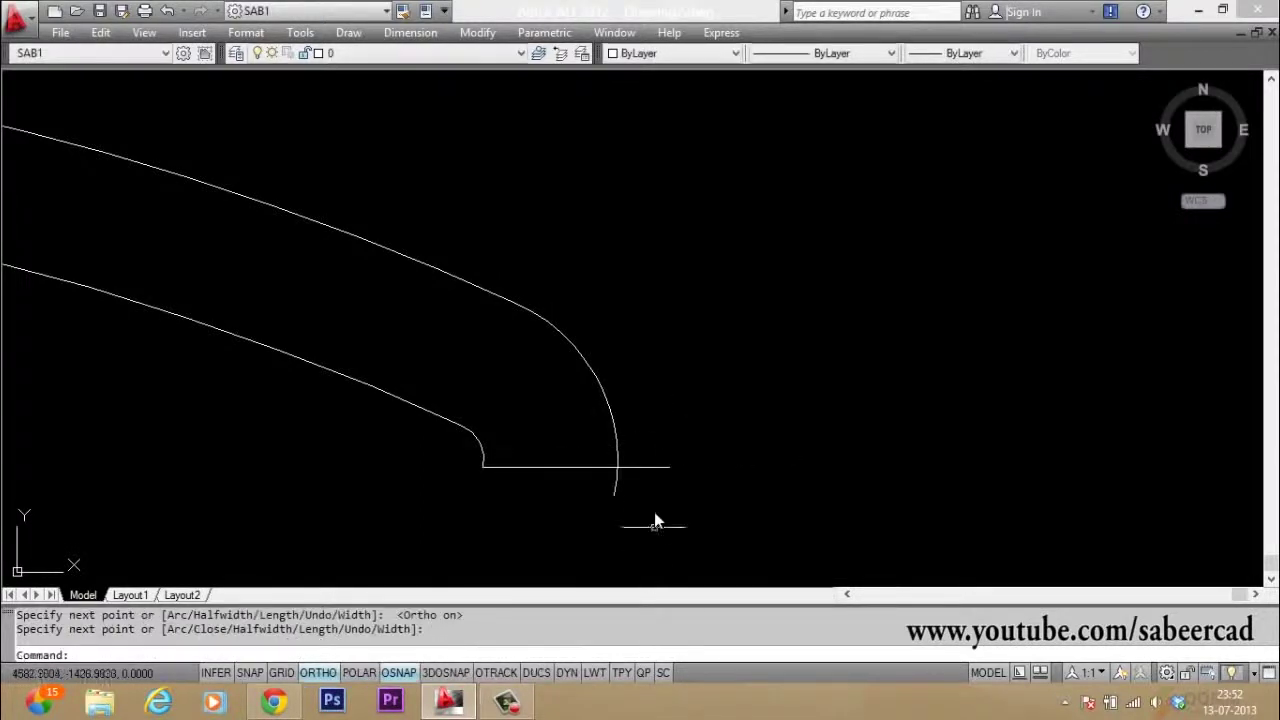
# Trim the overhanging ends of the original curve and the horizontal line at their intersection
pyautogui.scroll(3, 654, 500)
pyautogui.press('Escape')
pyautogui.press('Escape')
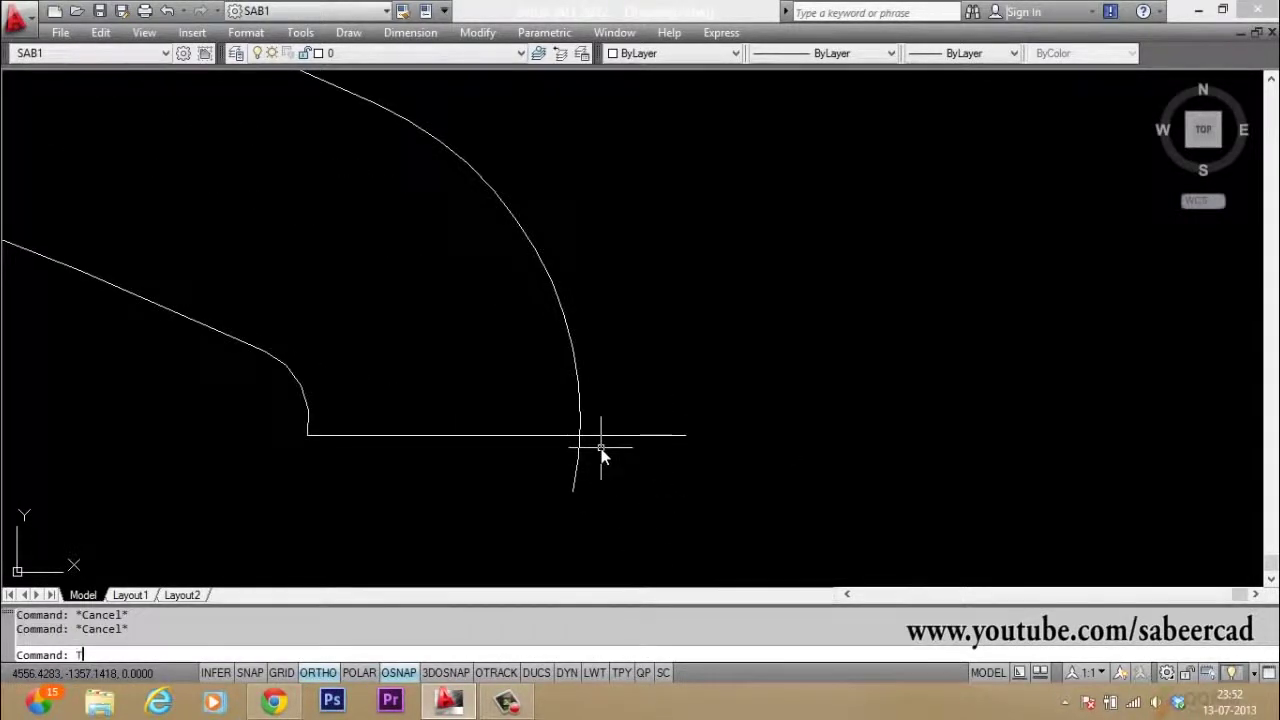
pyautogui.write('TR')
pyautogui.press('Return')
pyautogui.click(651, 359)
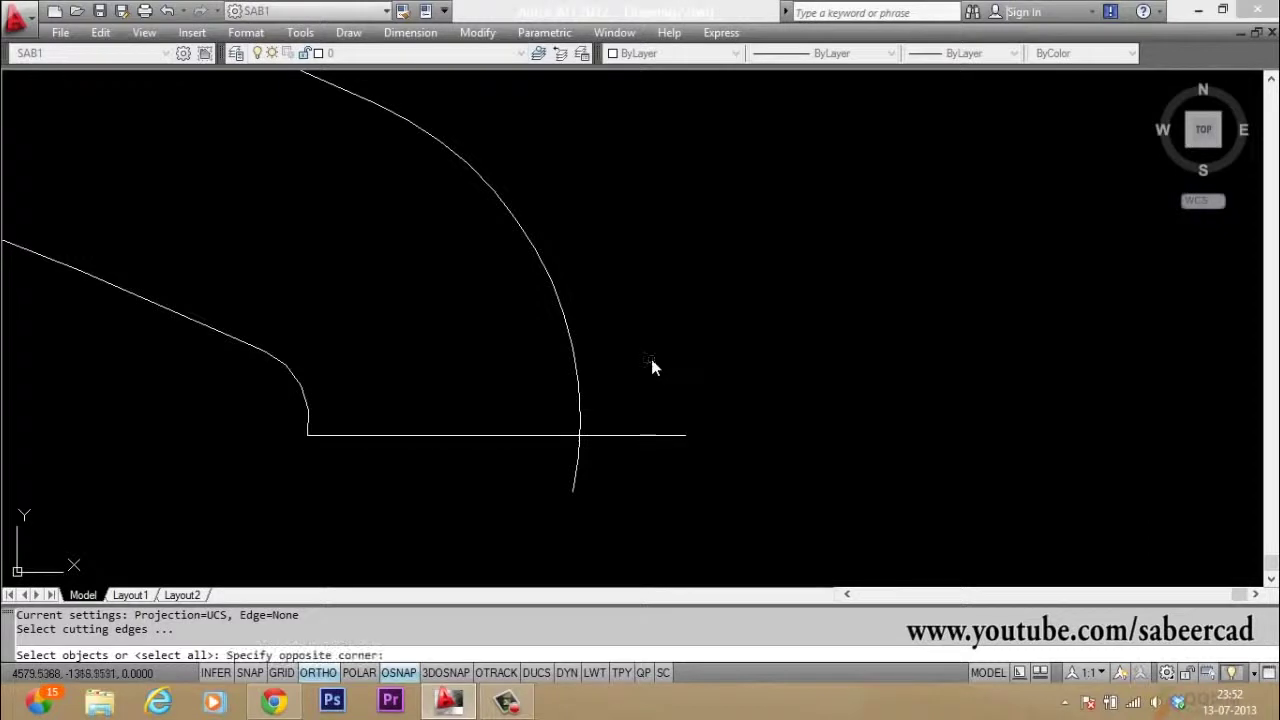
pyautogui.click(529, 509)
pyautogui.press('Return')
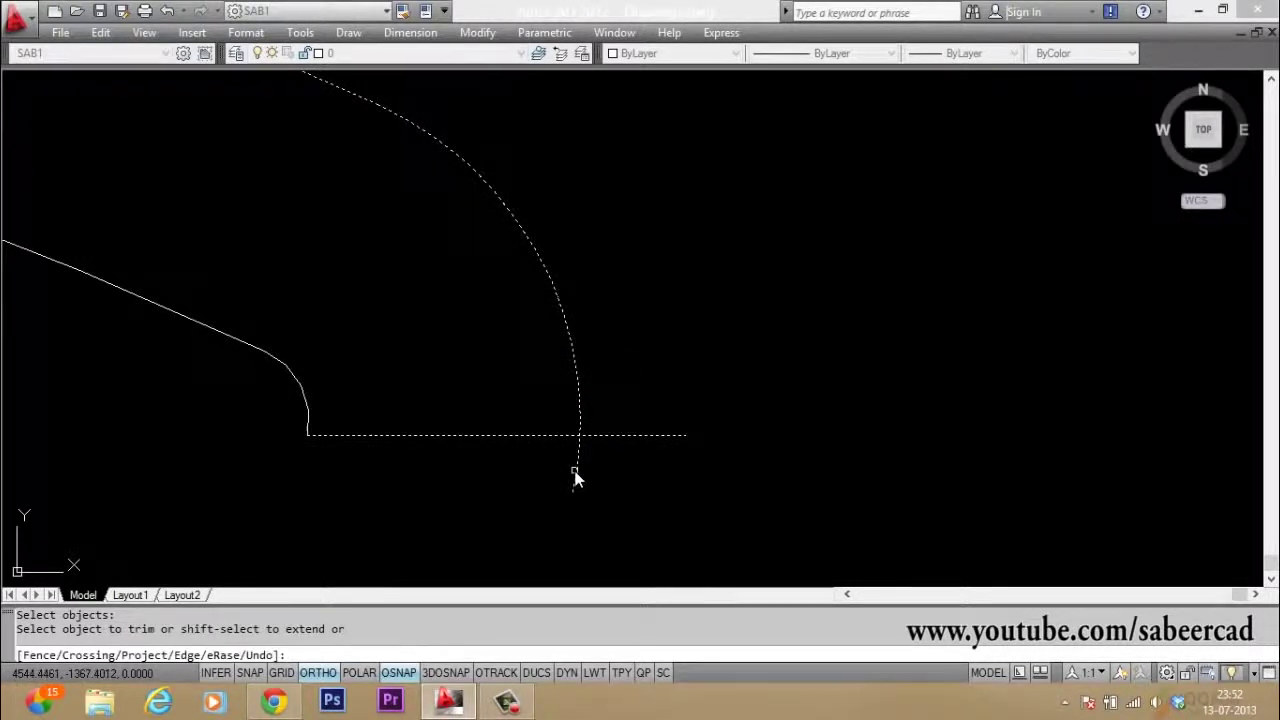
pyautogui.click(575, 472)
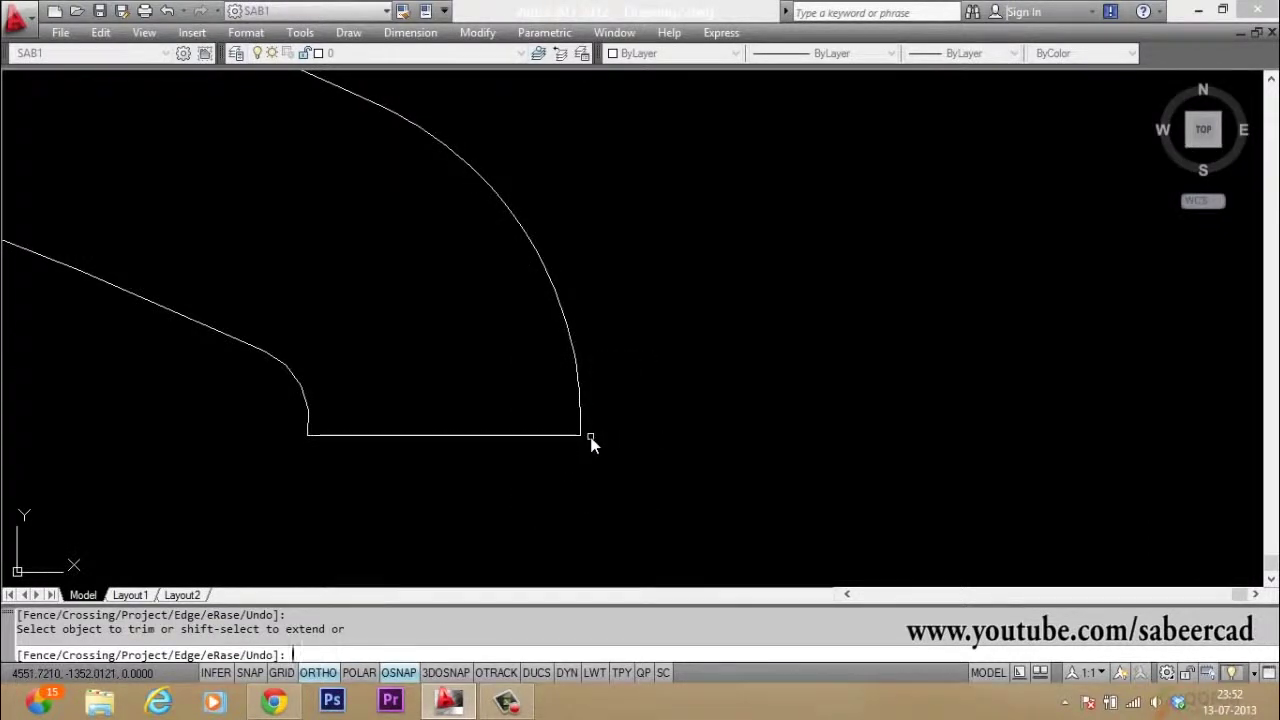
# Leave the Trim command and examine the whole closed profile
pyautogui.press('Escape')
pyautogui.press('Escape')
pyautogui.scroll(-4, 700, 551)
pyautogui.scroll(-2, 700, 462)
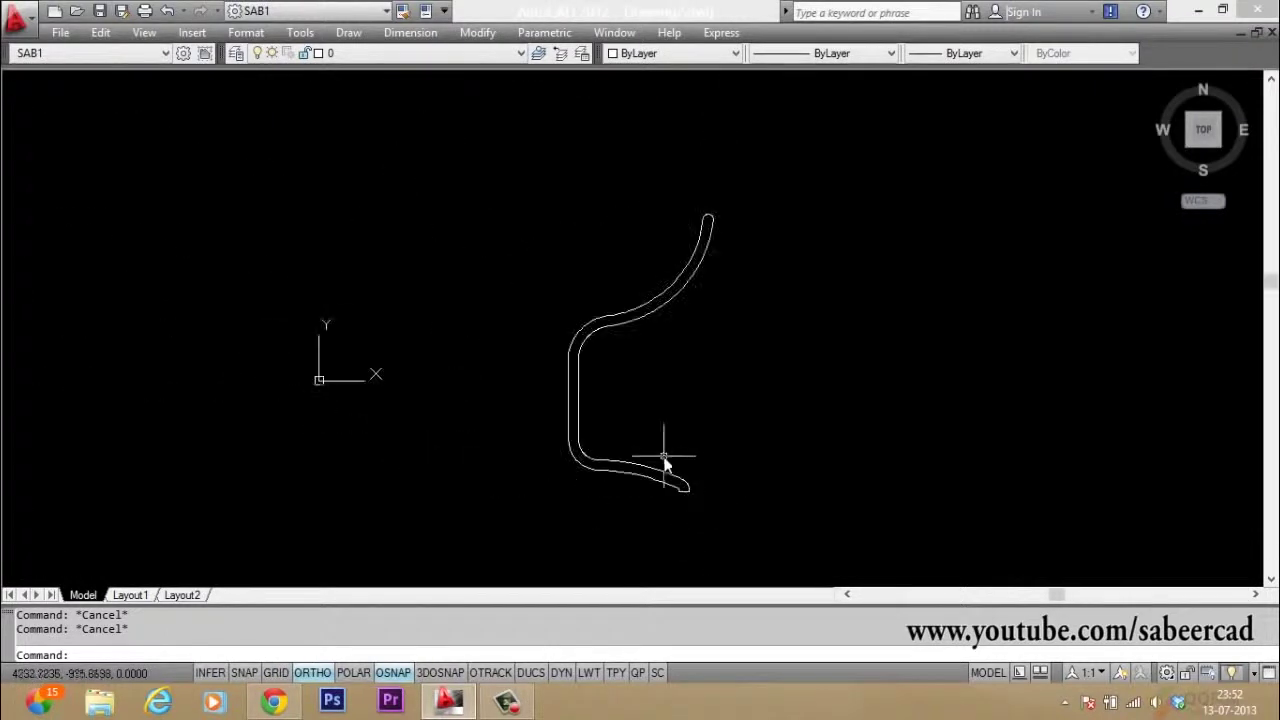
pyautogui.scroll(2, 663, 450)
pyautogui.scroll(1, 640, 510)
pyautogui.scroll(-2, 600, 495)
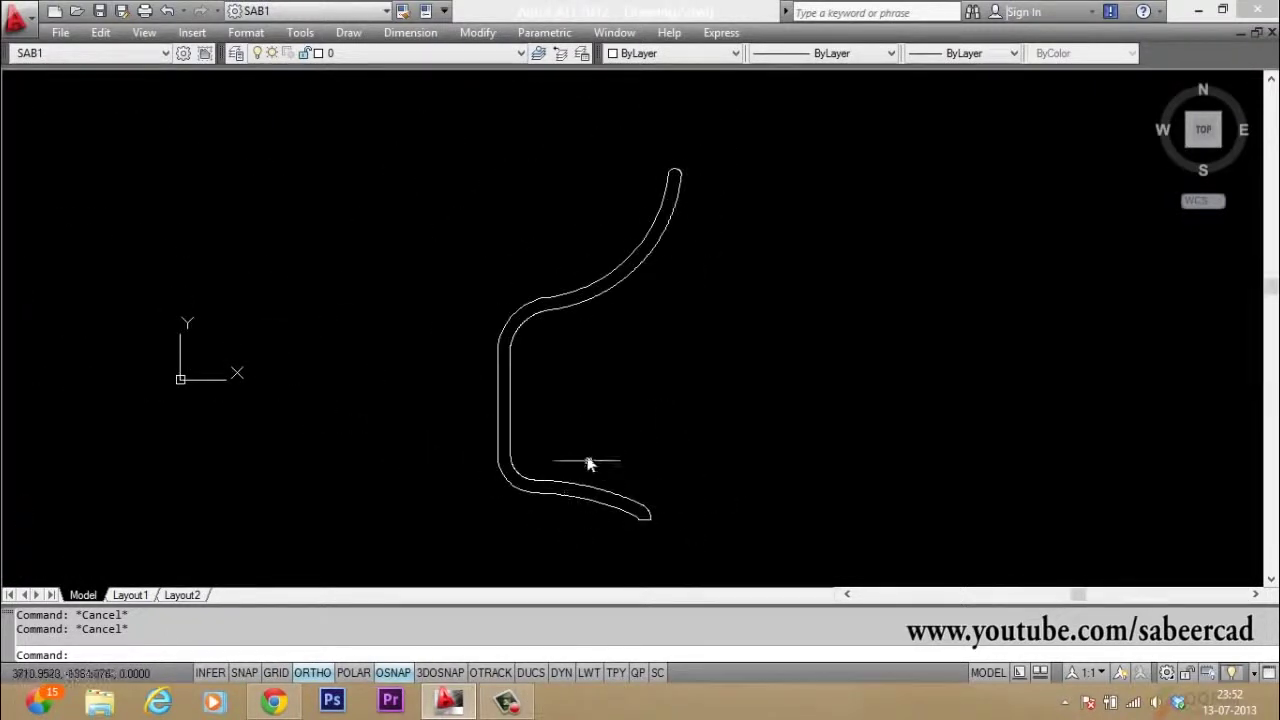
pyautogui.scroll(2, 552, 442)
pyautogui.scroll(-2, 495, 446)
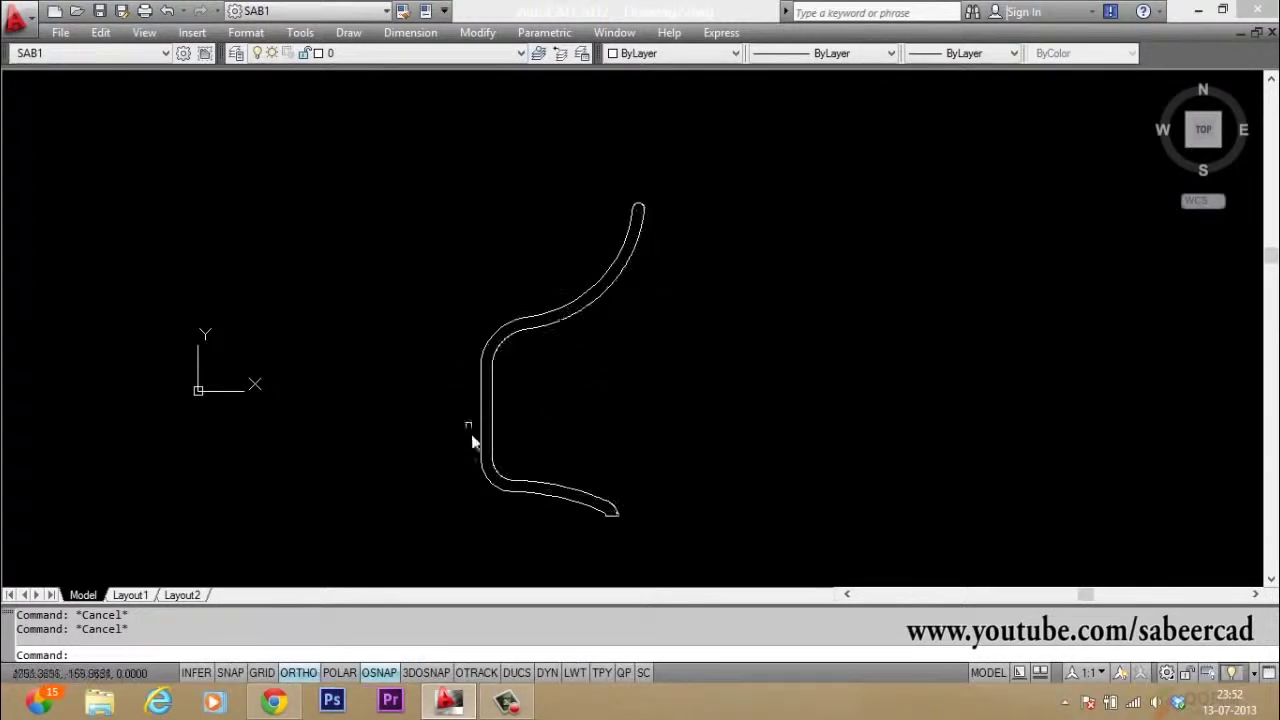
# Stretch the straight vertical section of the outer curve horizontally outward, away from the inner curve, by about 165 units with Ortho on
pyautogui.write('s')
pyautogui.press('Return')
pyautogui.scroll(2, 489, 470)
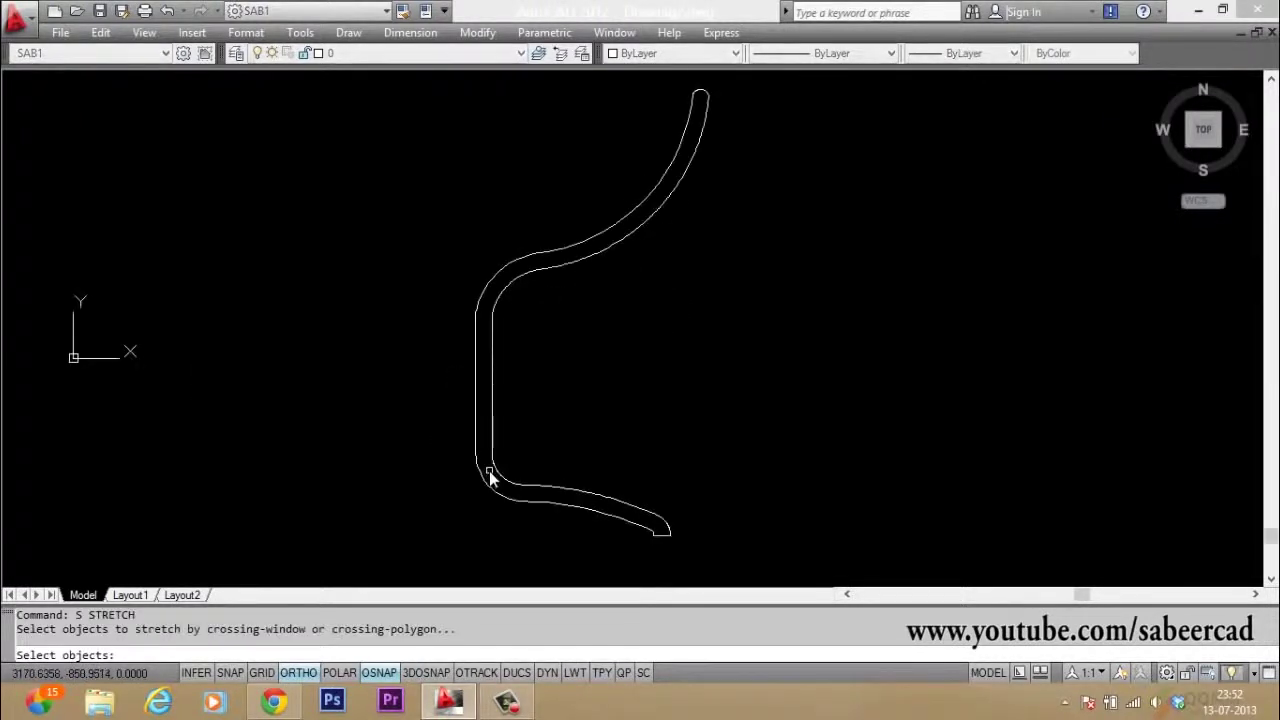
pyautogui.click(489, 277)
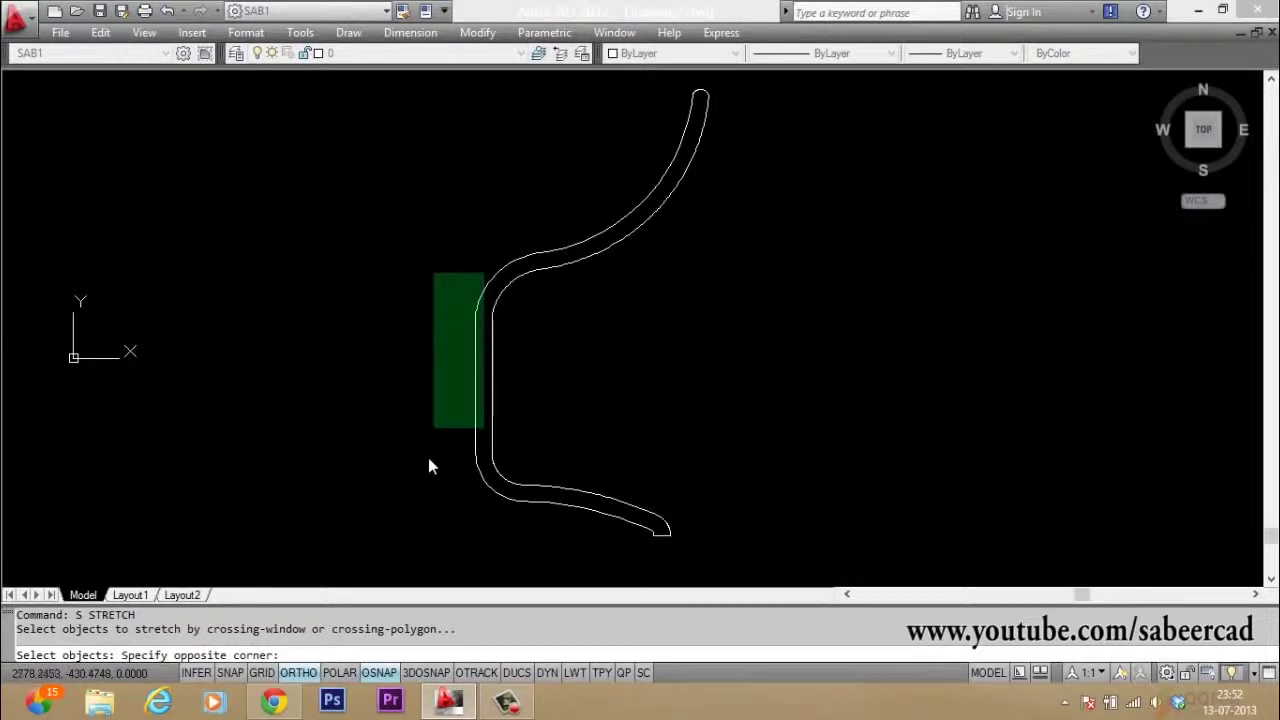
pyautogui.click(411, 512)
pyautogui.press('Return')
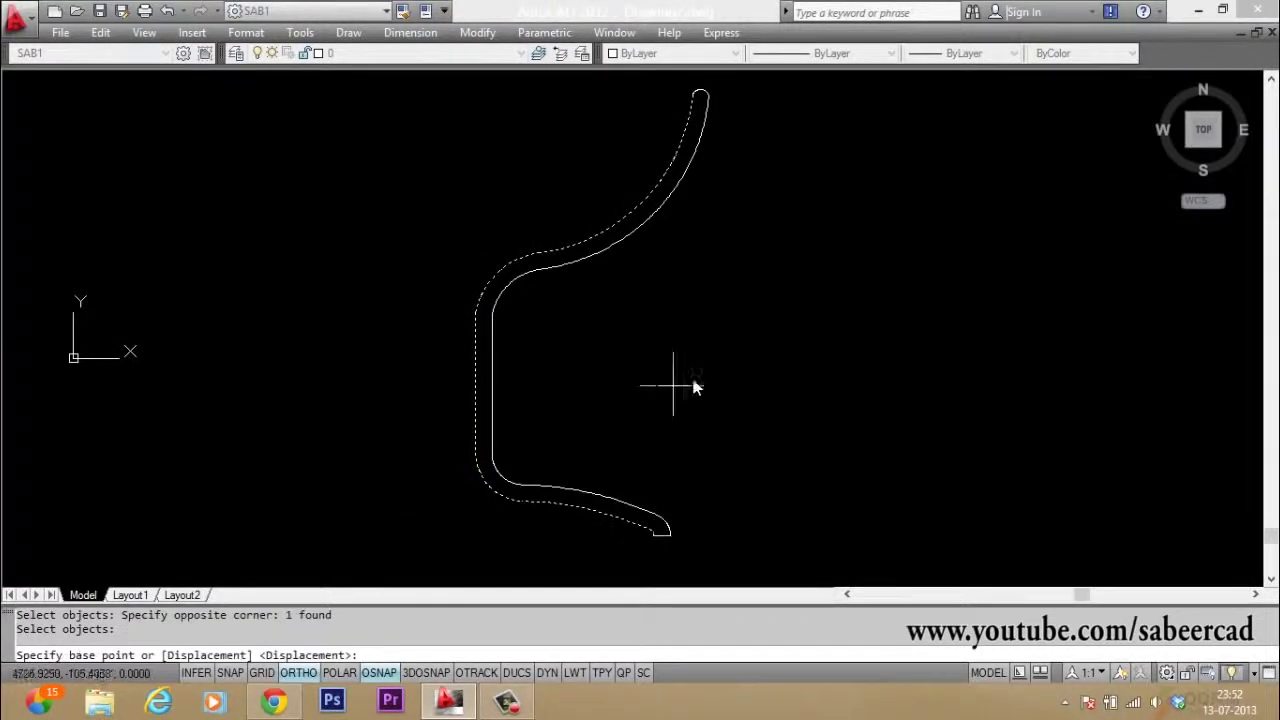
pyautogui.click(690, 378)
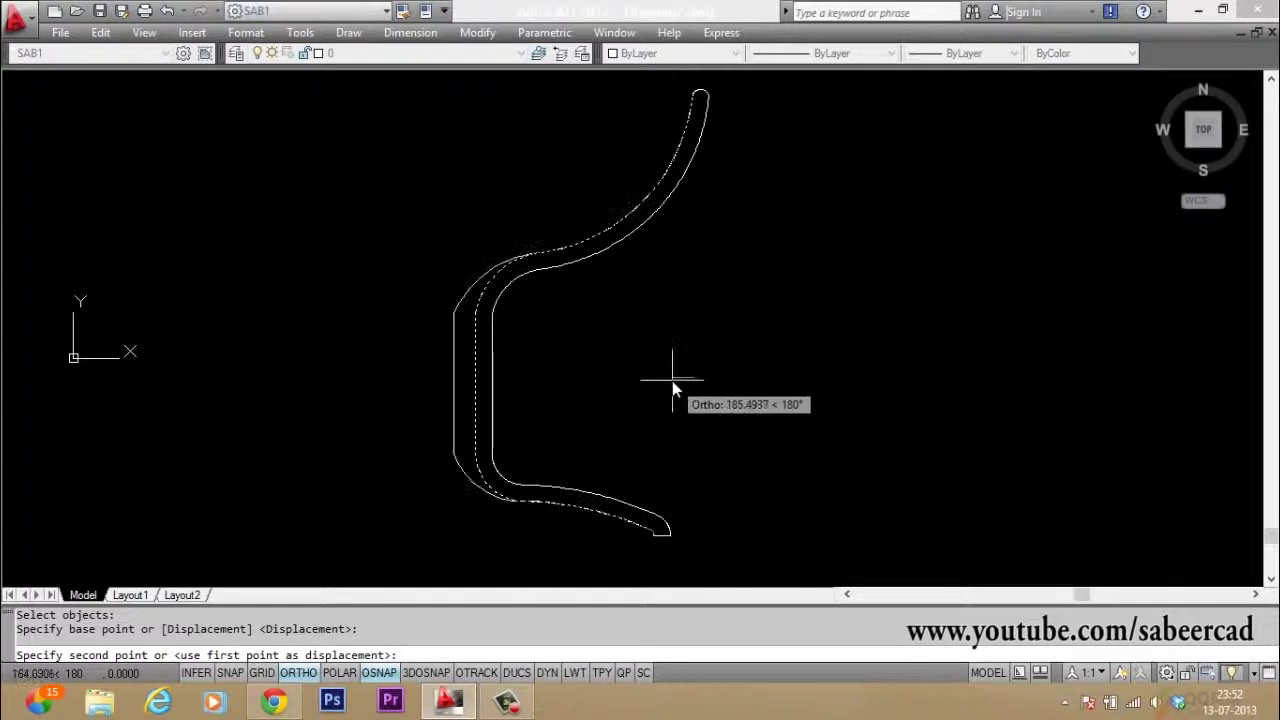
pyautogui.press('Escape')
pyautogui.press('Escape')
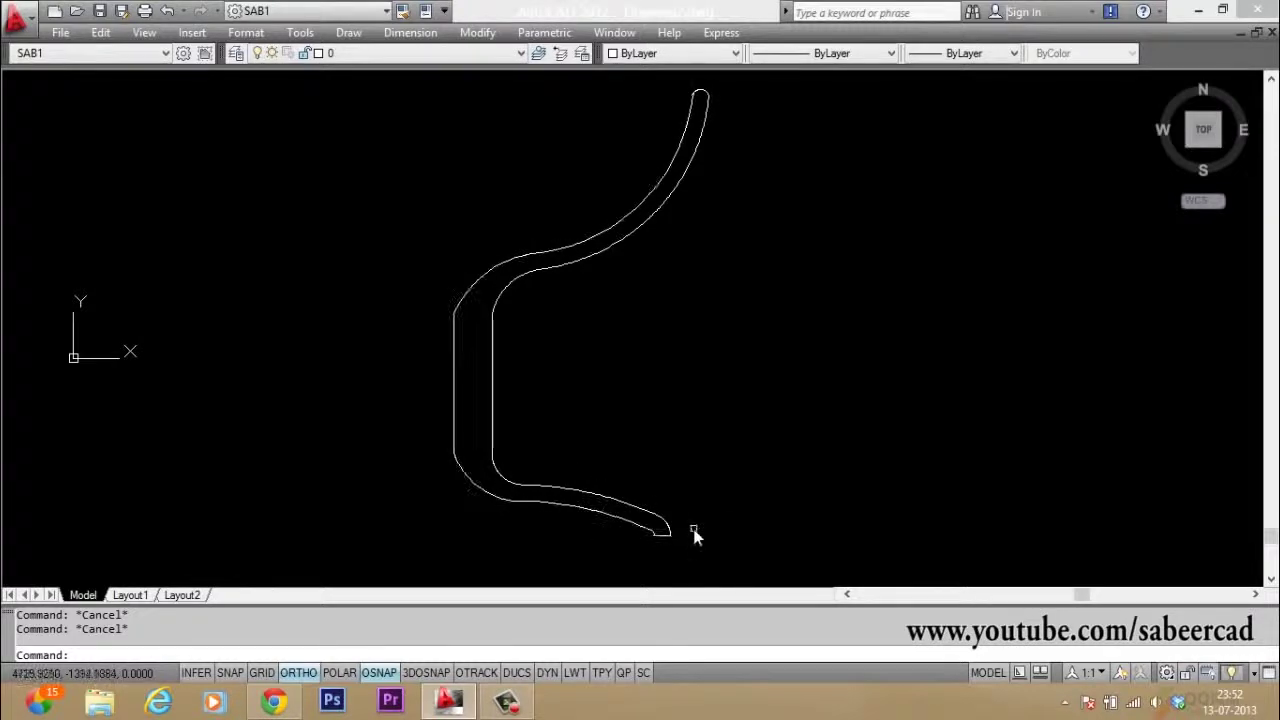
# Stretch the lower tip of the profile, including both curves and the end cap, horizontally toward the stem with Ortho on
pyautogui.write('s')
pyautogui.press('Return')
pyautogui.click(698, 484)
pyautogui.click(608, 540)
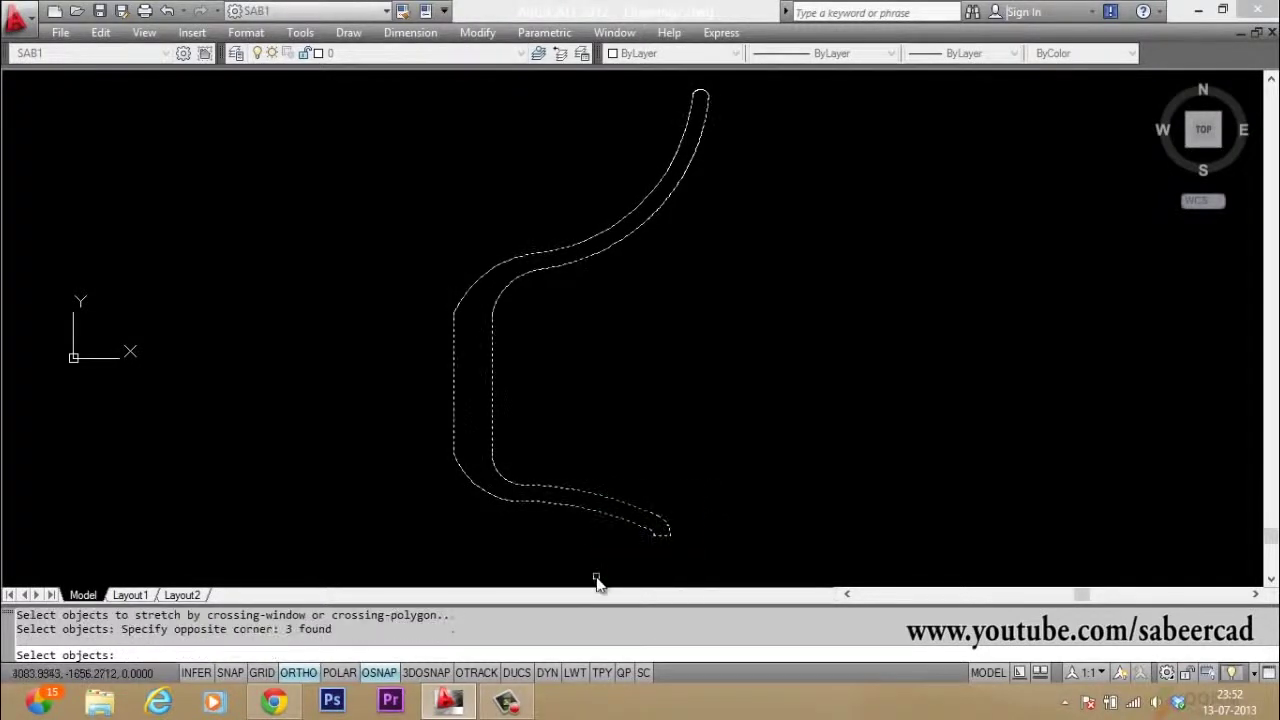
pyautogui.press('Return')
pyautogui.click(840, 374)
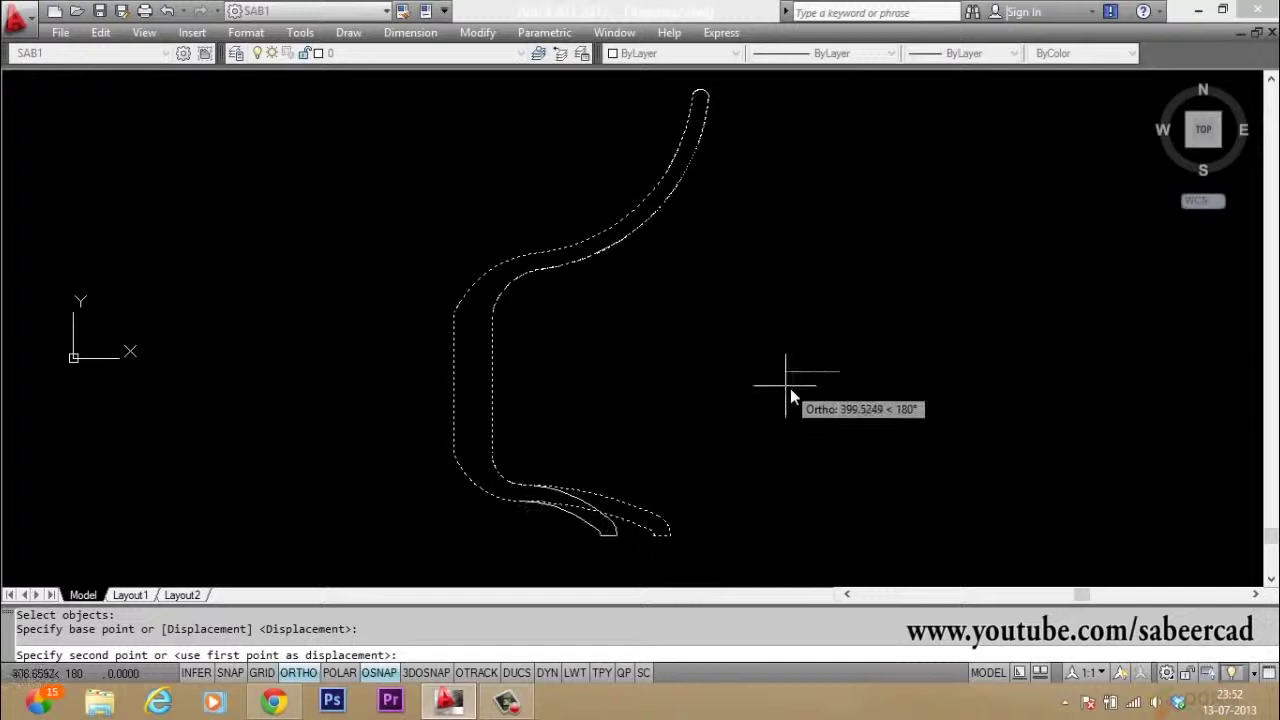
pyautogui.click(793, 388)
pyautogui.press('Escape')
pyautogui.press('Escape')
pyautogui.scroll(-3, 660, 490)
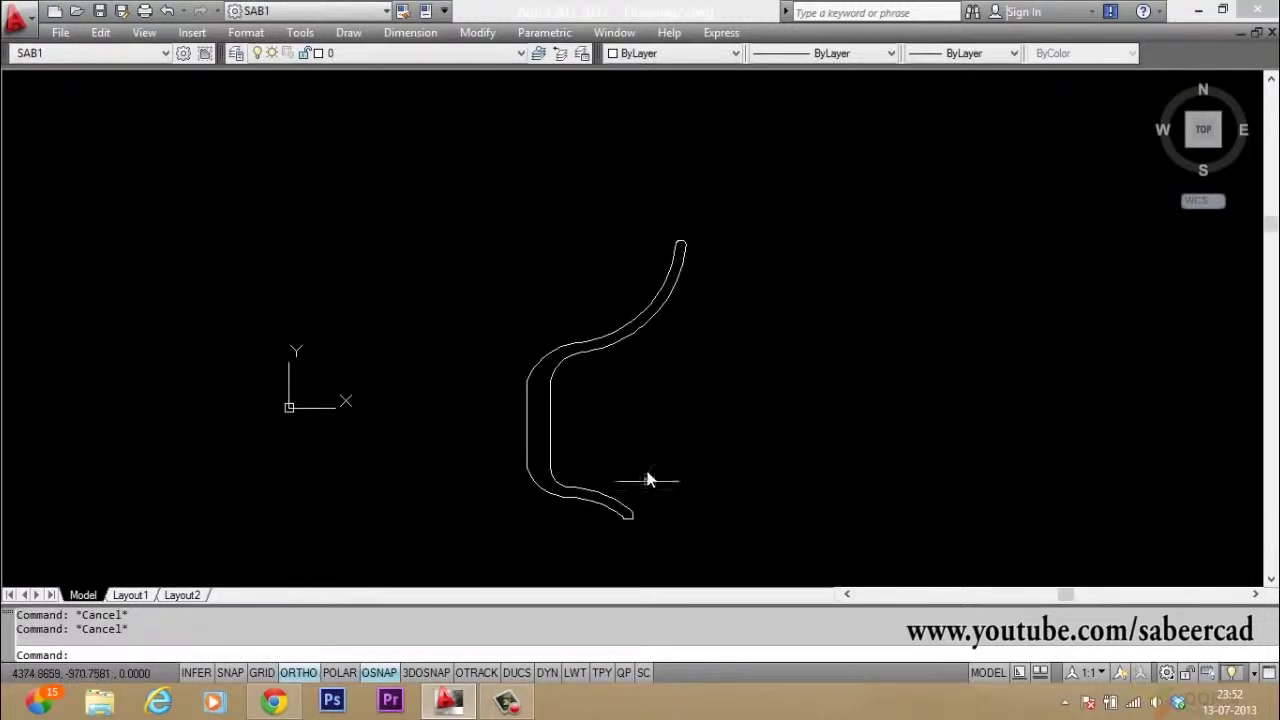
# Join the inner curve, outer curve and both end caps into one closed polyline with PEDIT, and check it by selecting it
pyautogui.scroll(2, 630, 420)
pyautogui.click(608, 290)
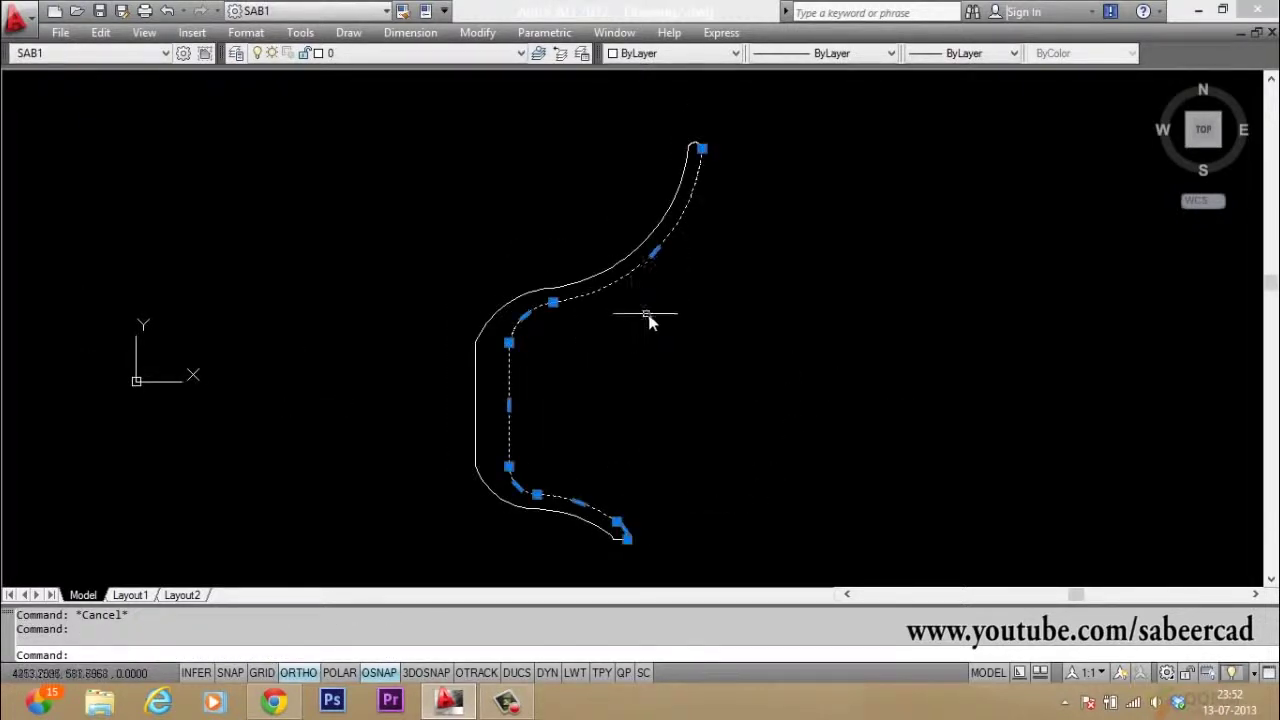
pyautogui.press('Escape')
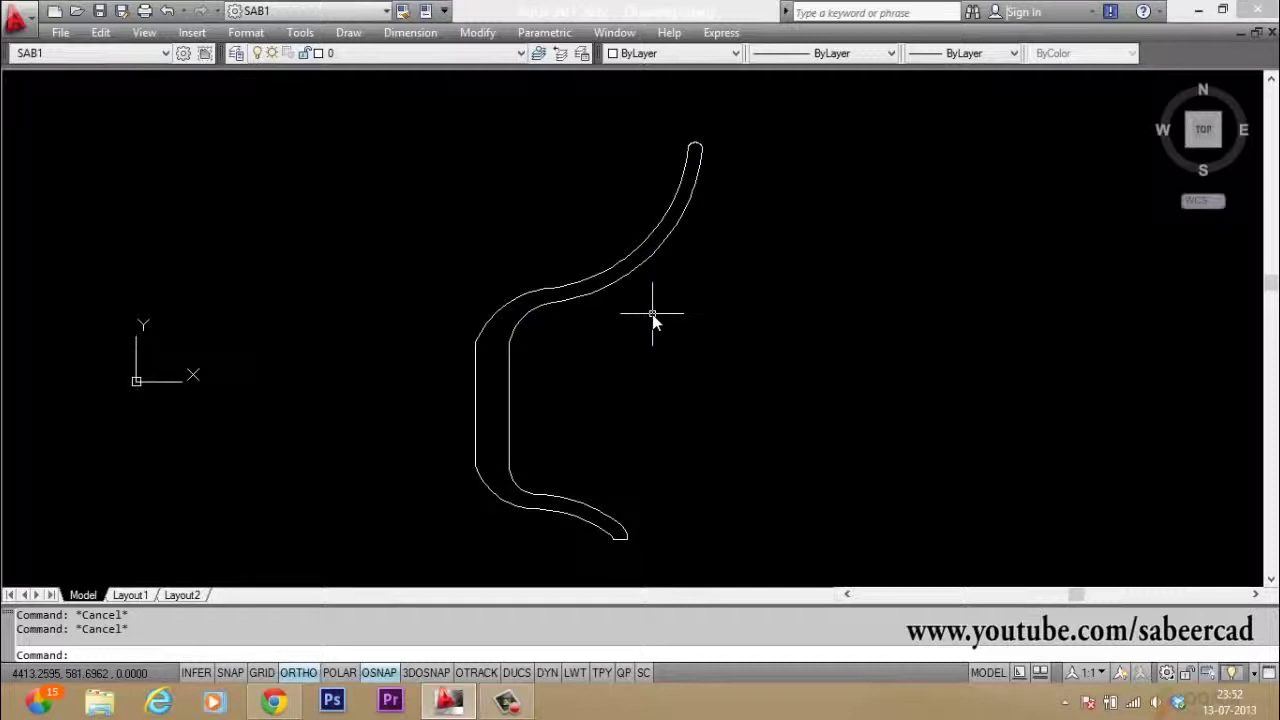
pyautogui.write('PEDIT')
pyautogui.press('Return')
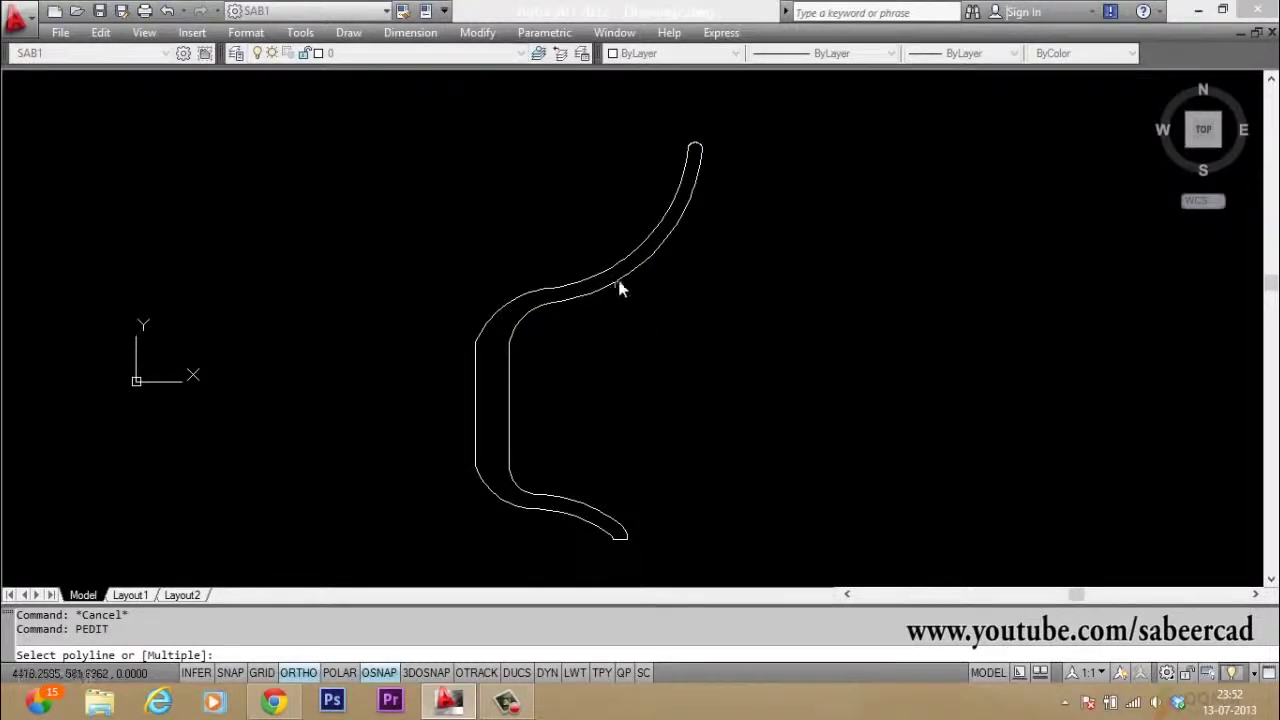
pyautogui.click(621, 284)
pyautogui.click(621, 287)
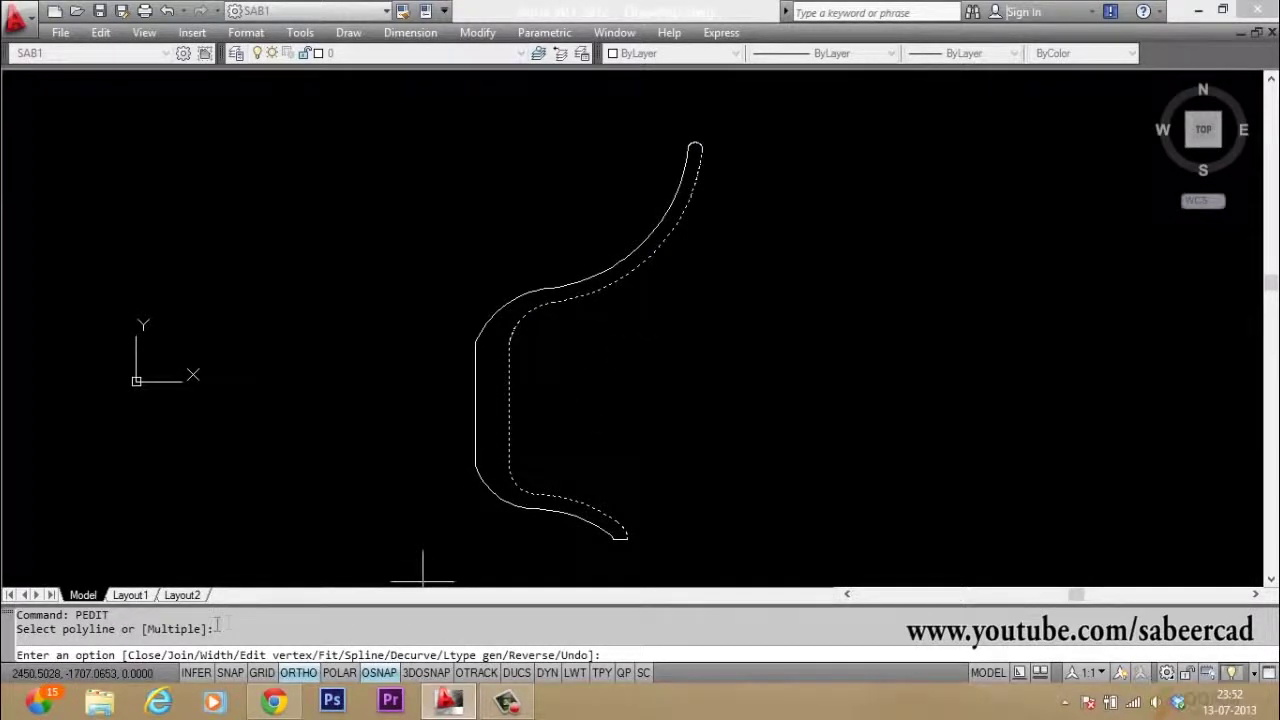
pyautogui.write('J')
pyautogui.press('Return')
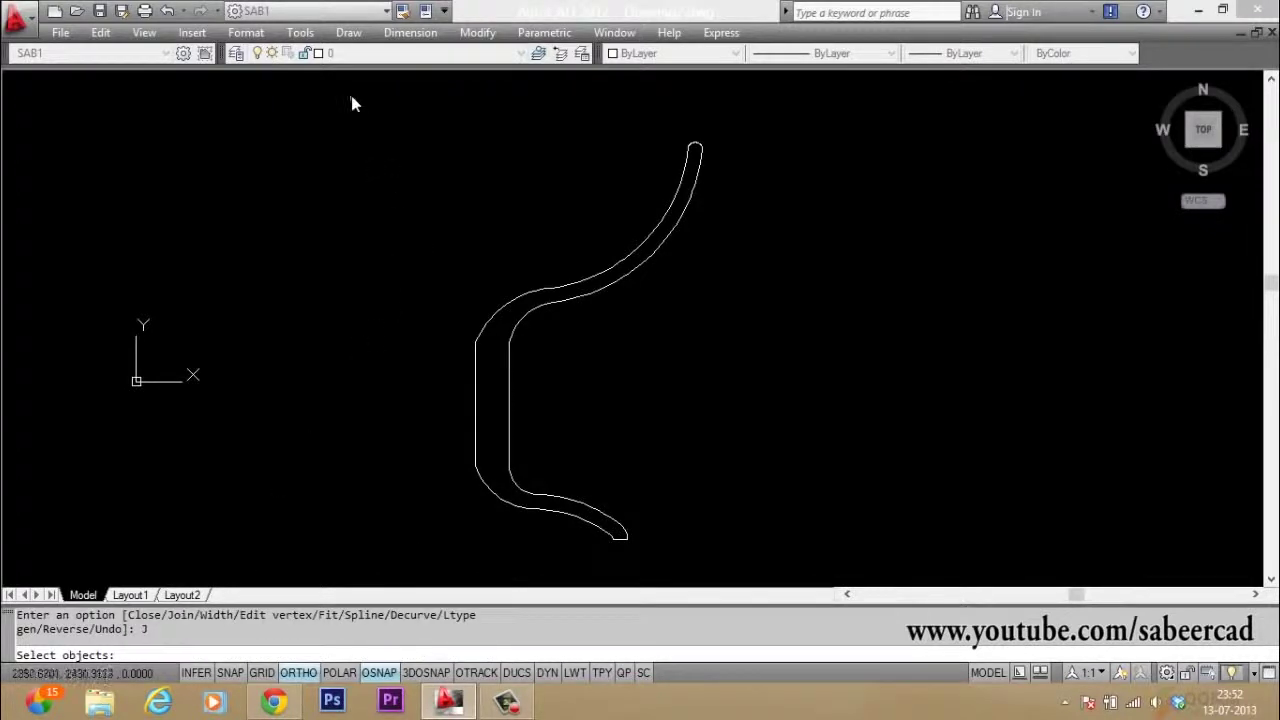
pyautogui.click(351, 103)
pyautogui.click(731, 551)
pyautogui.press('Return')
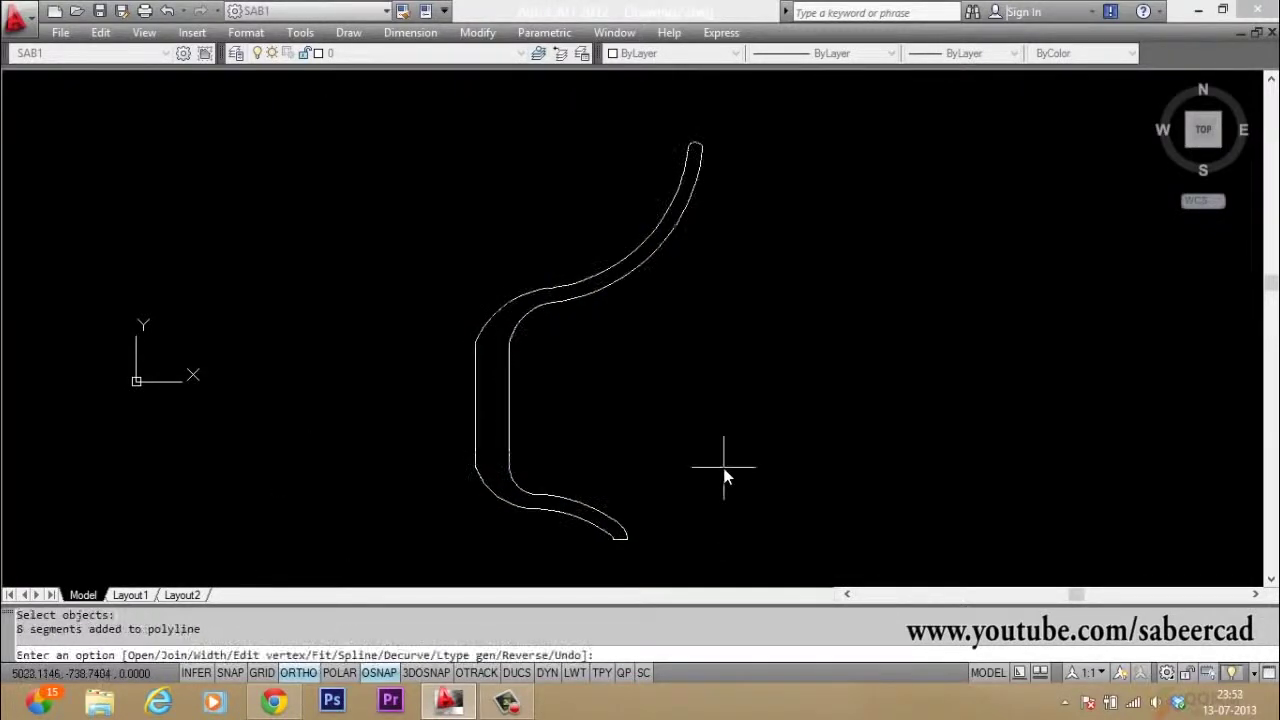
pyautogui.press('Return')
pyautogui.press('Escape')
pyautogui.click(575, 510)
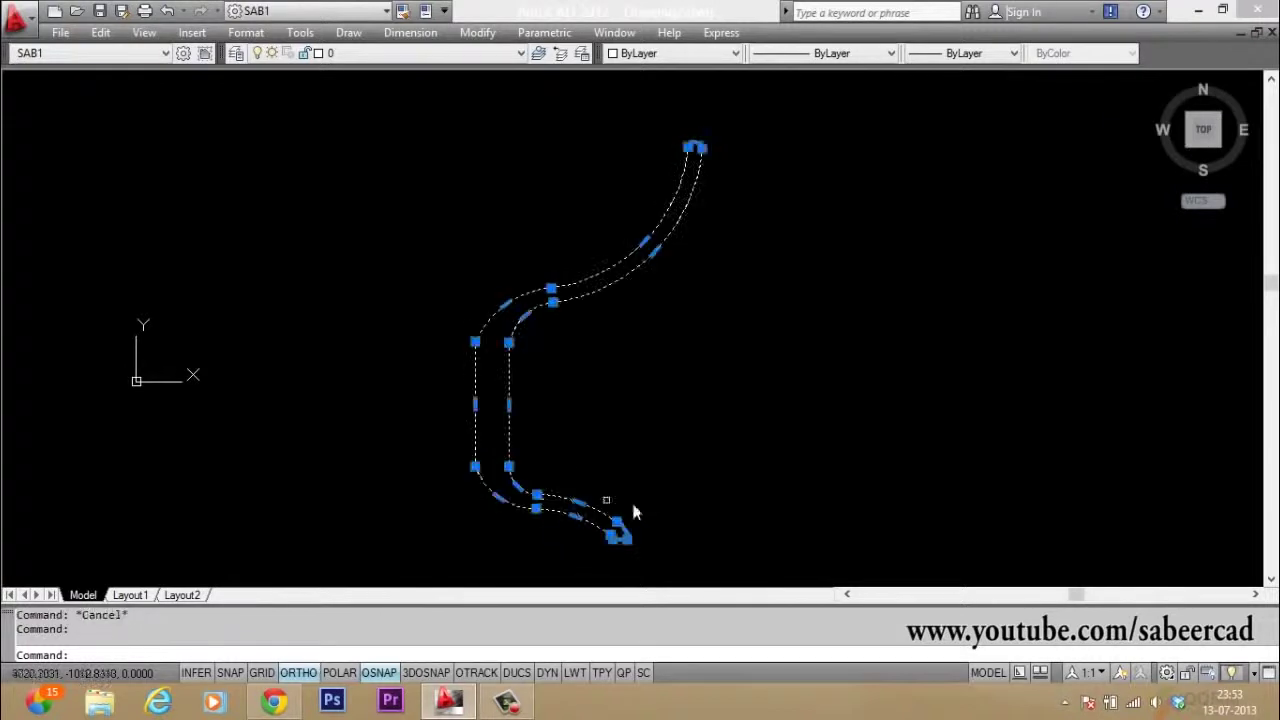
pyautogui.press('Escape')
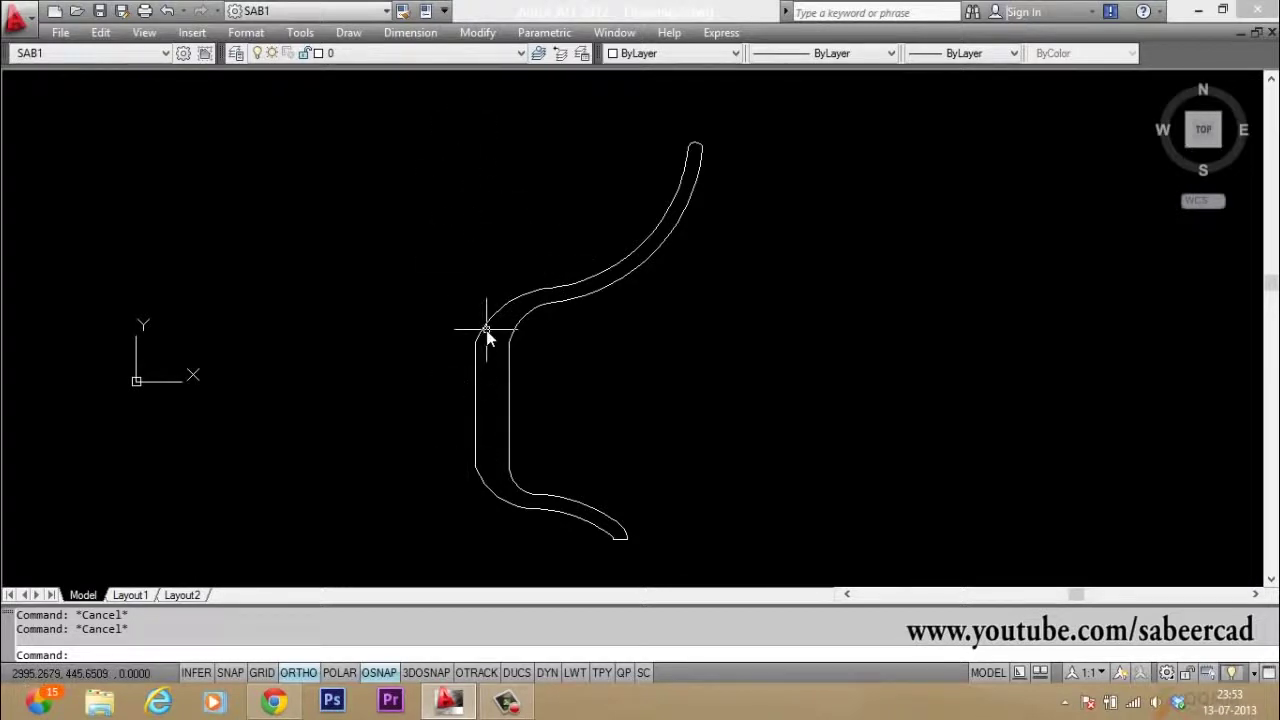
# Draw a vertical polyline from the upper end of the outer curve's straight section up past the height of the rim
pyautogui.write('PL')
pyautogui.press('Return')
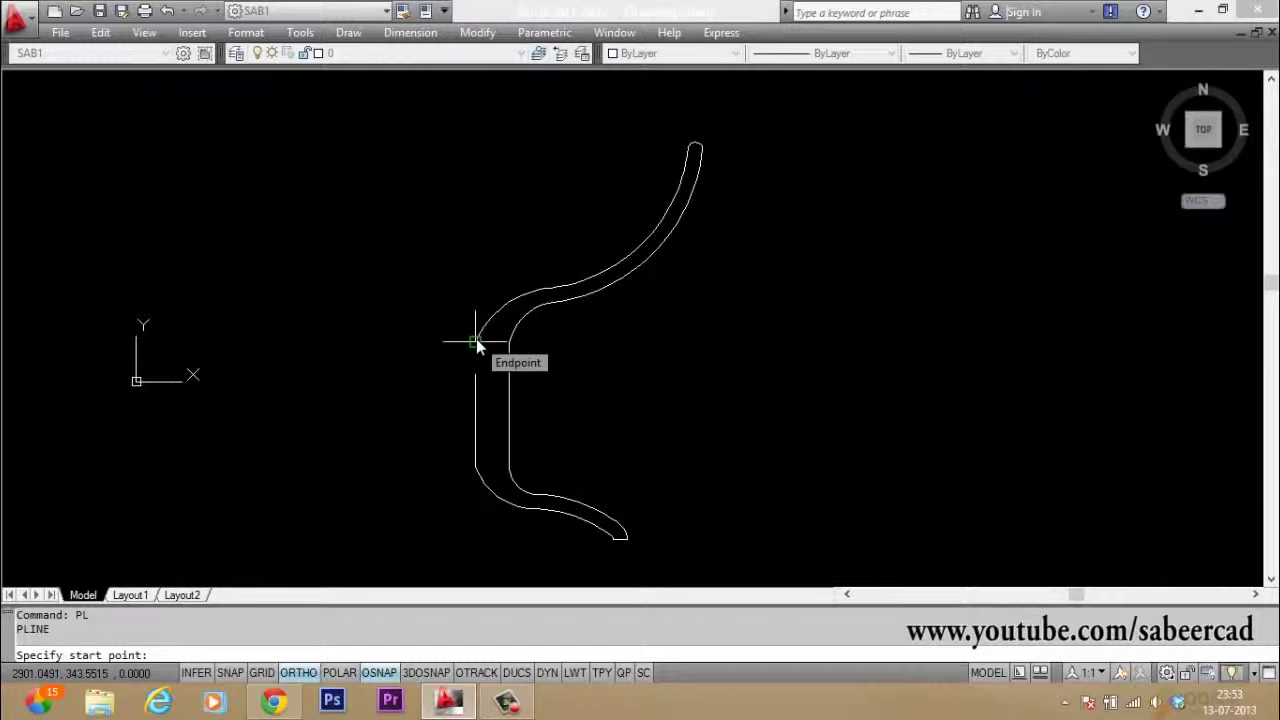
pyautogui.click(477, 343)
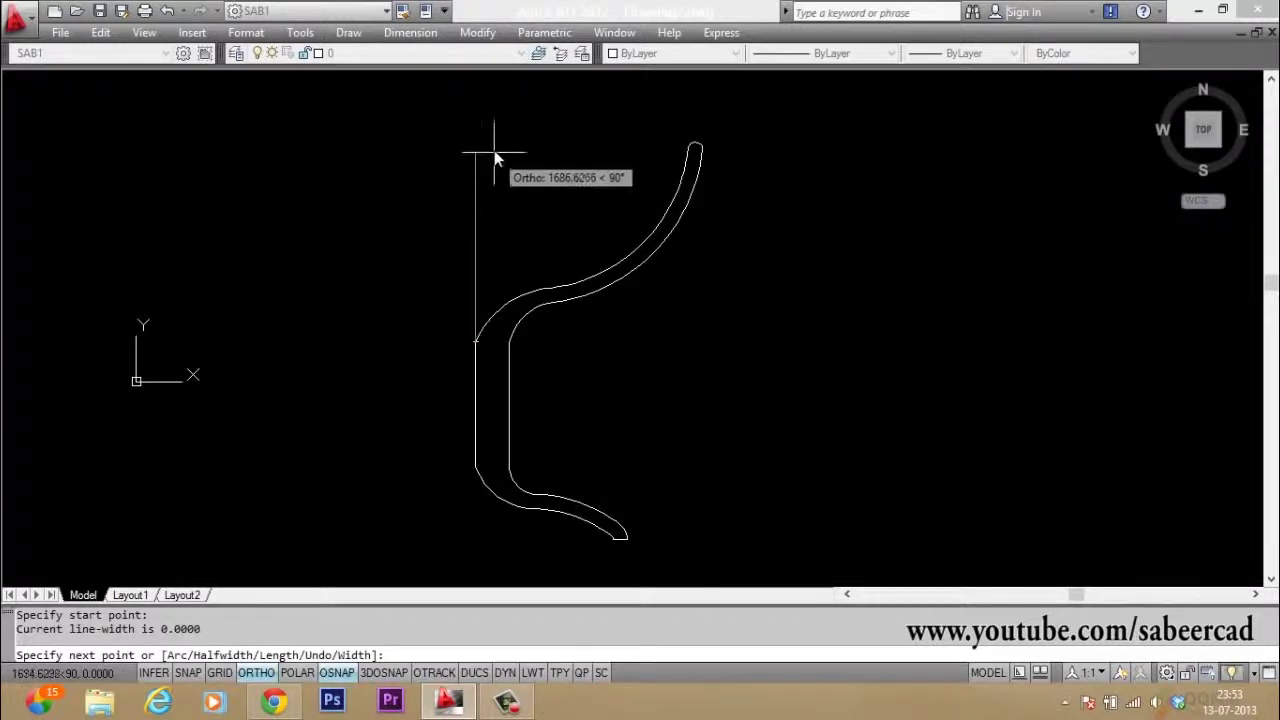
pyautogui.click(490, 99)
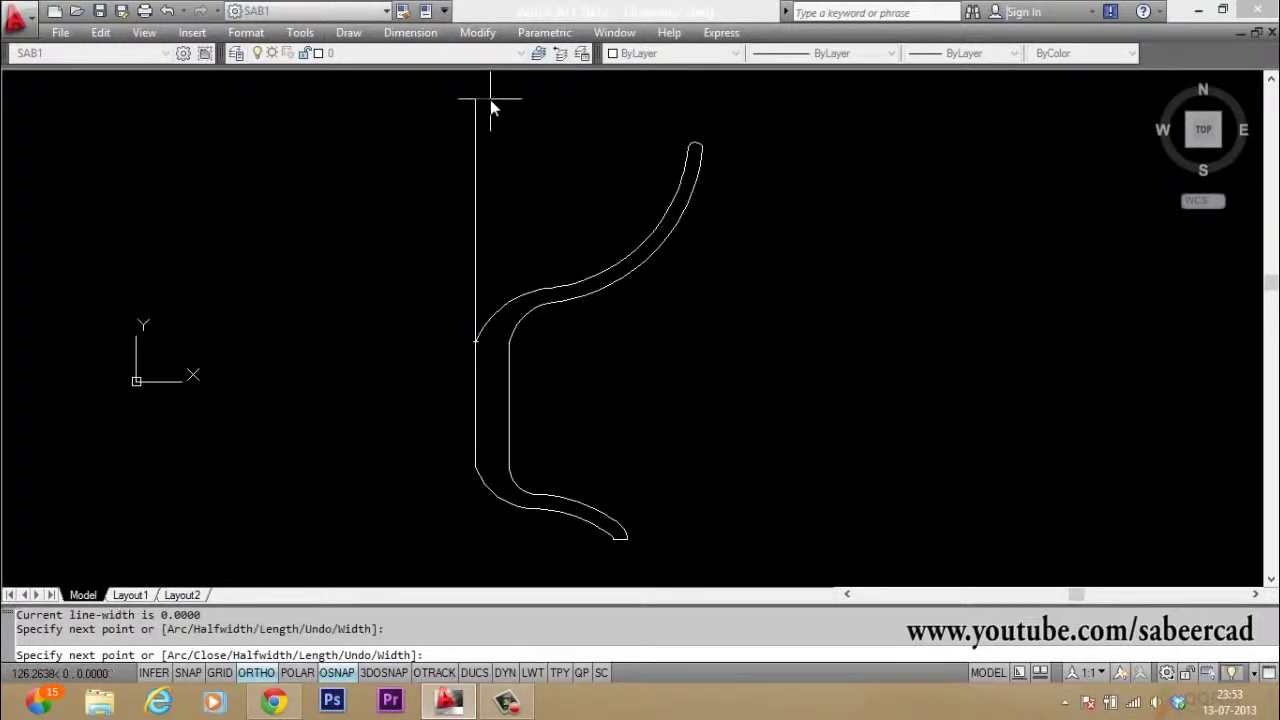
pyautogui.press('Return')
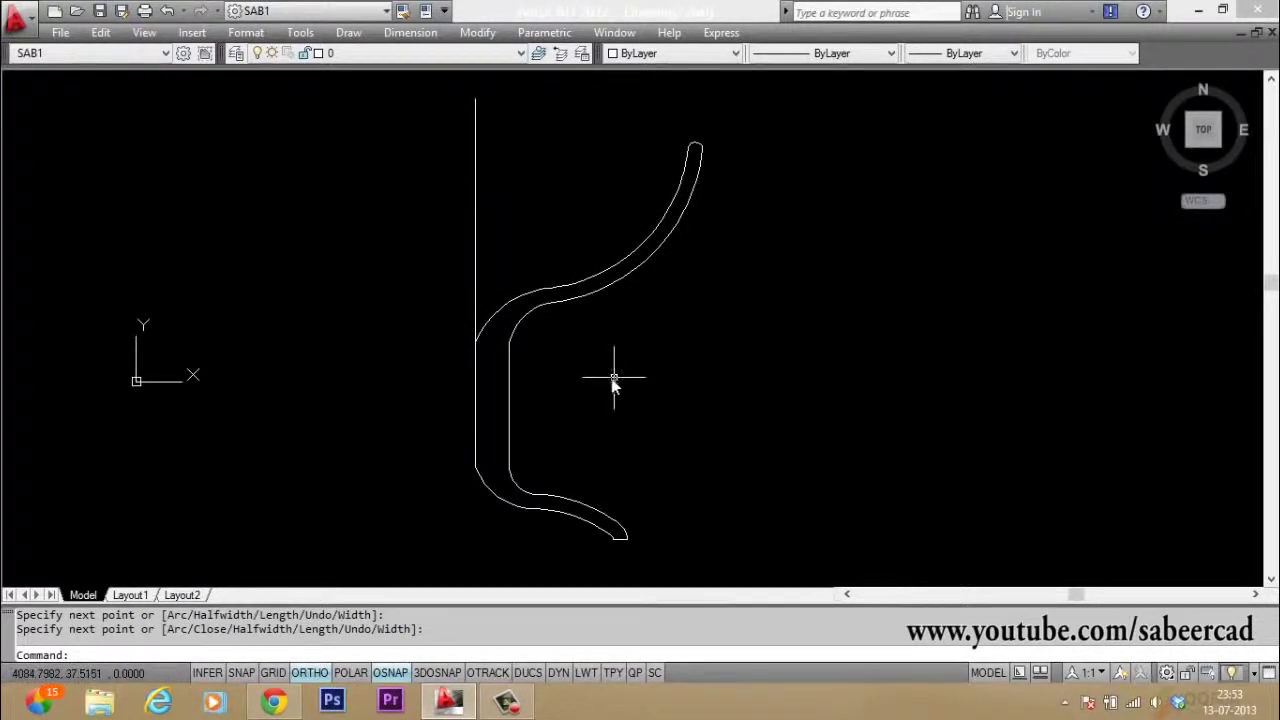
pyautogui.press('Escape')
pyautogui.press('Escape')
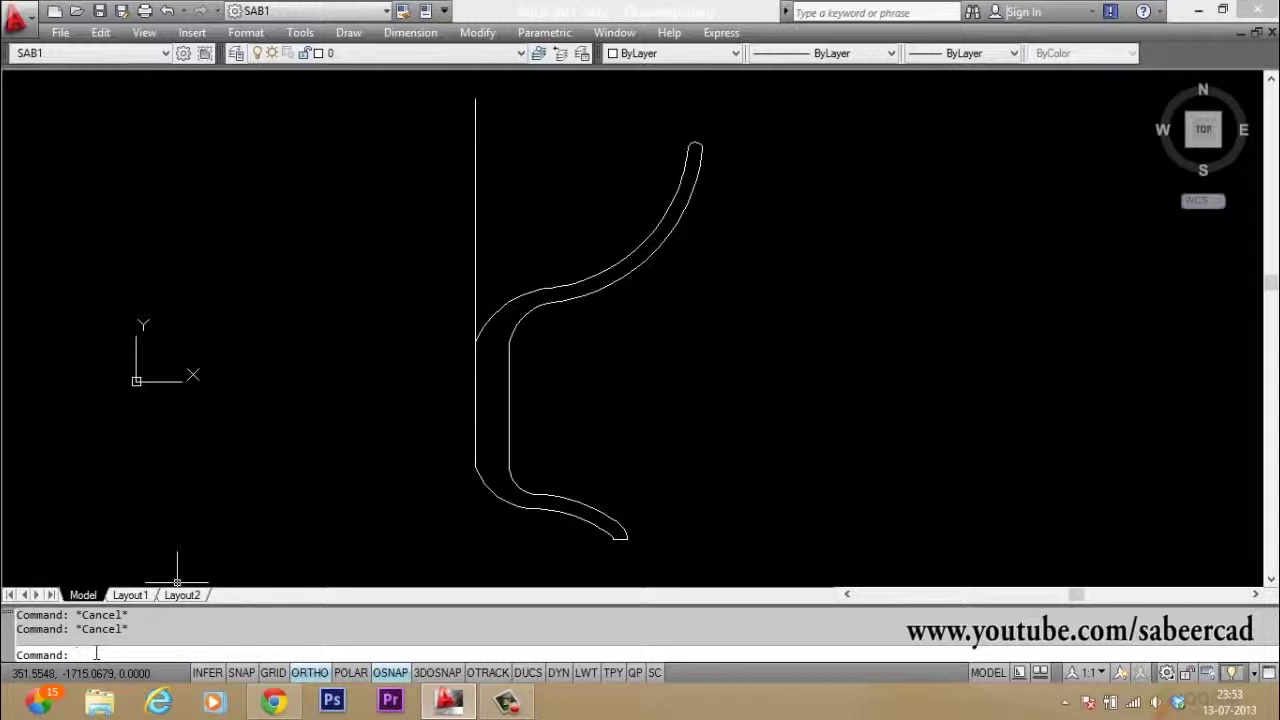
# Revolve the closed profile 360 degrees into a solid, using the vertical line as the axis object
pyautogui.write('REV')
pyautogui.press('Return')
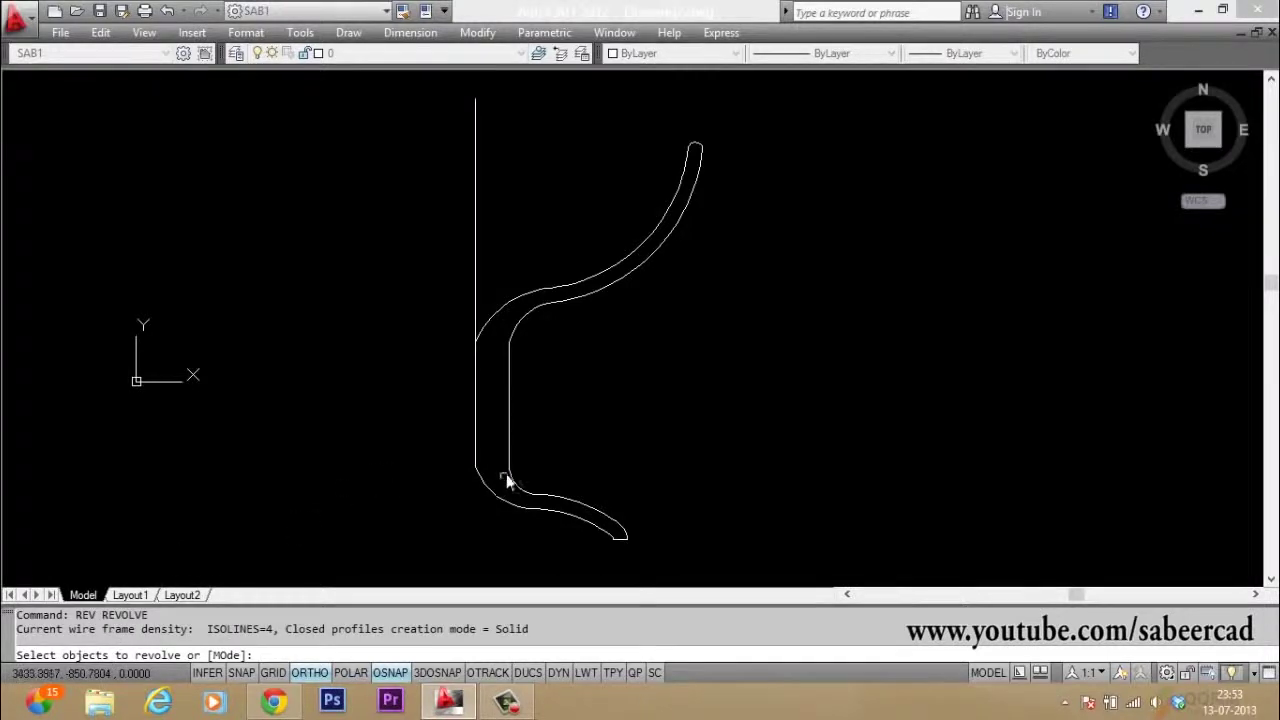
pyautogui.click(520, 321)
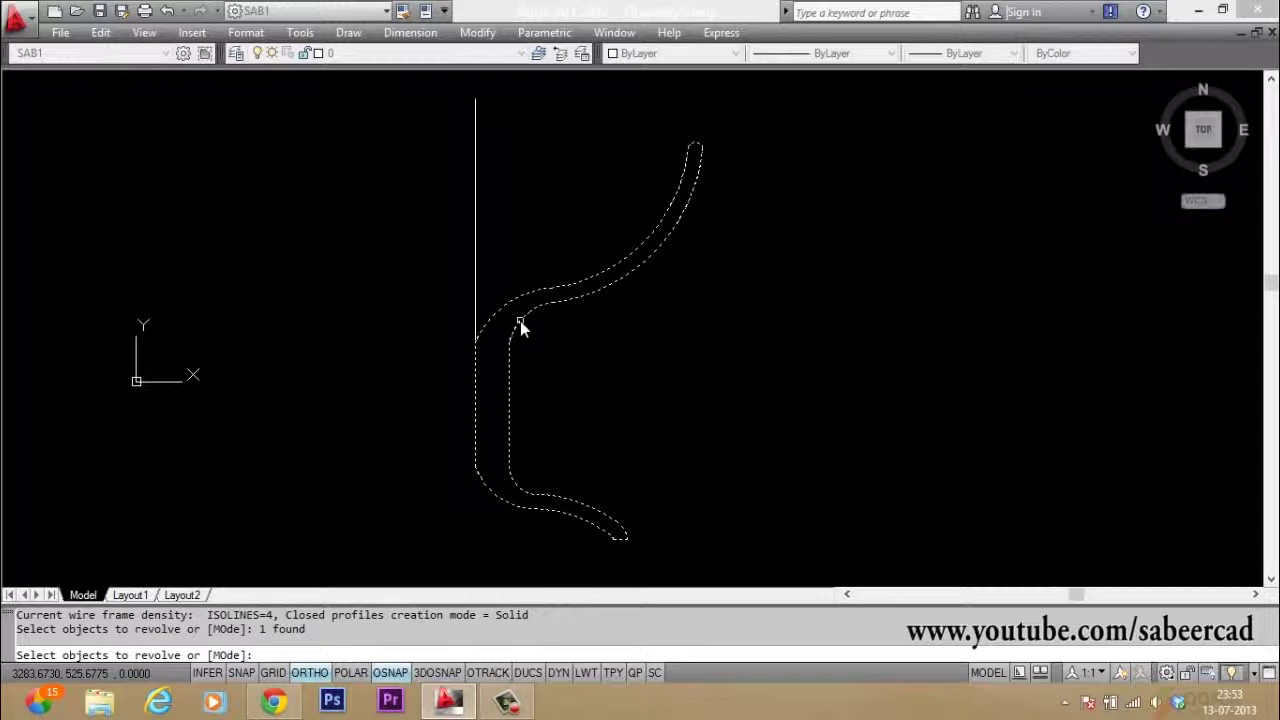
pyautogui.press('Return')
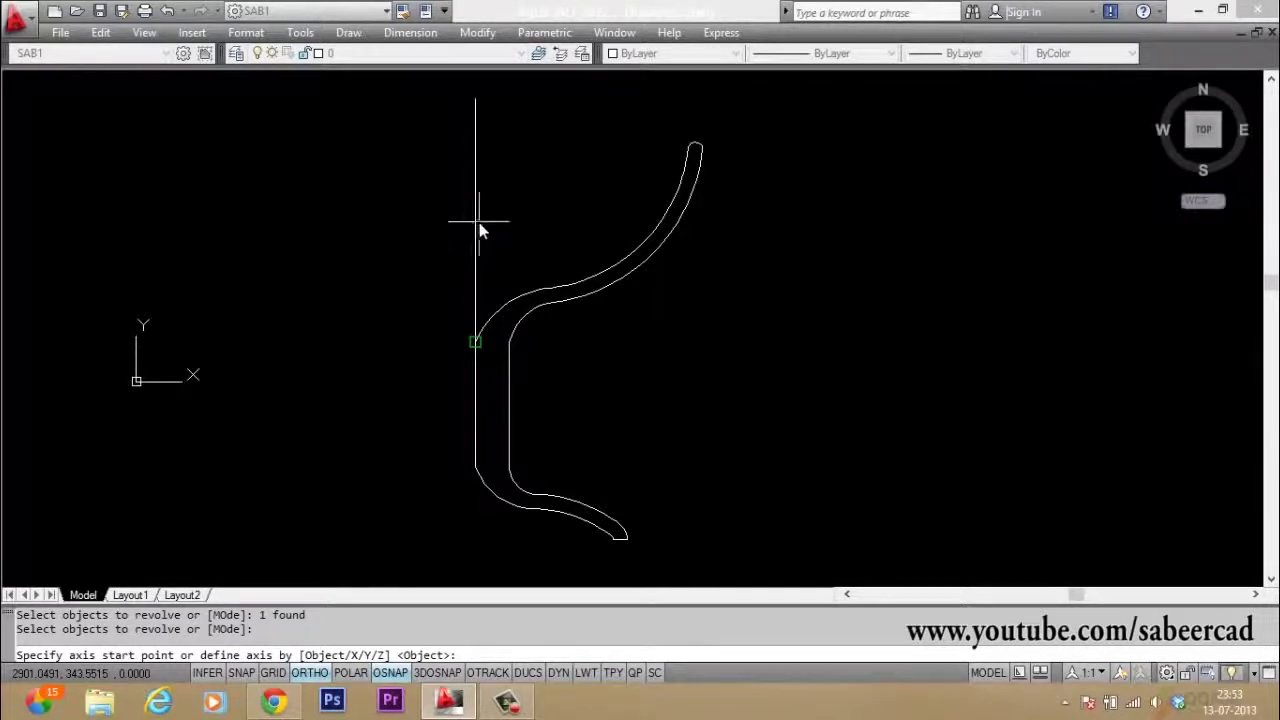
pyautogui.press('Return')
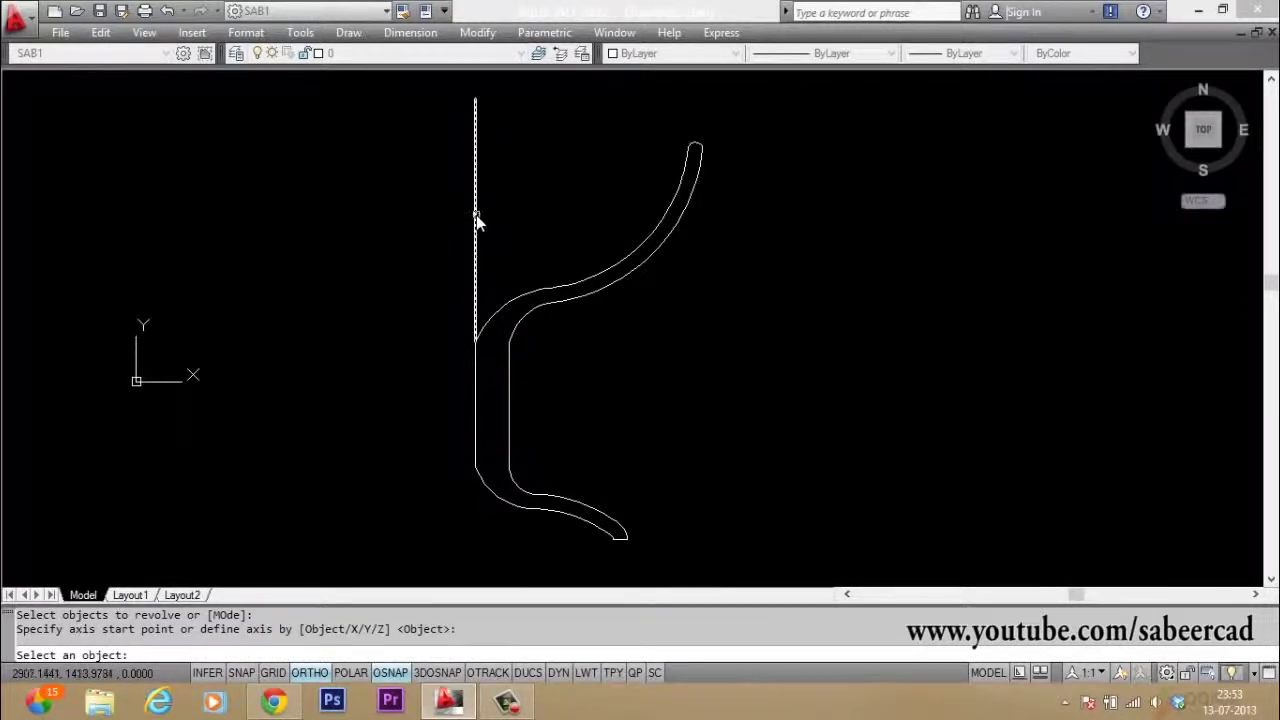
pyautogui.click(476, 219)
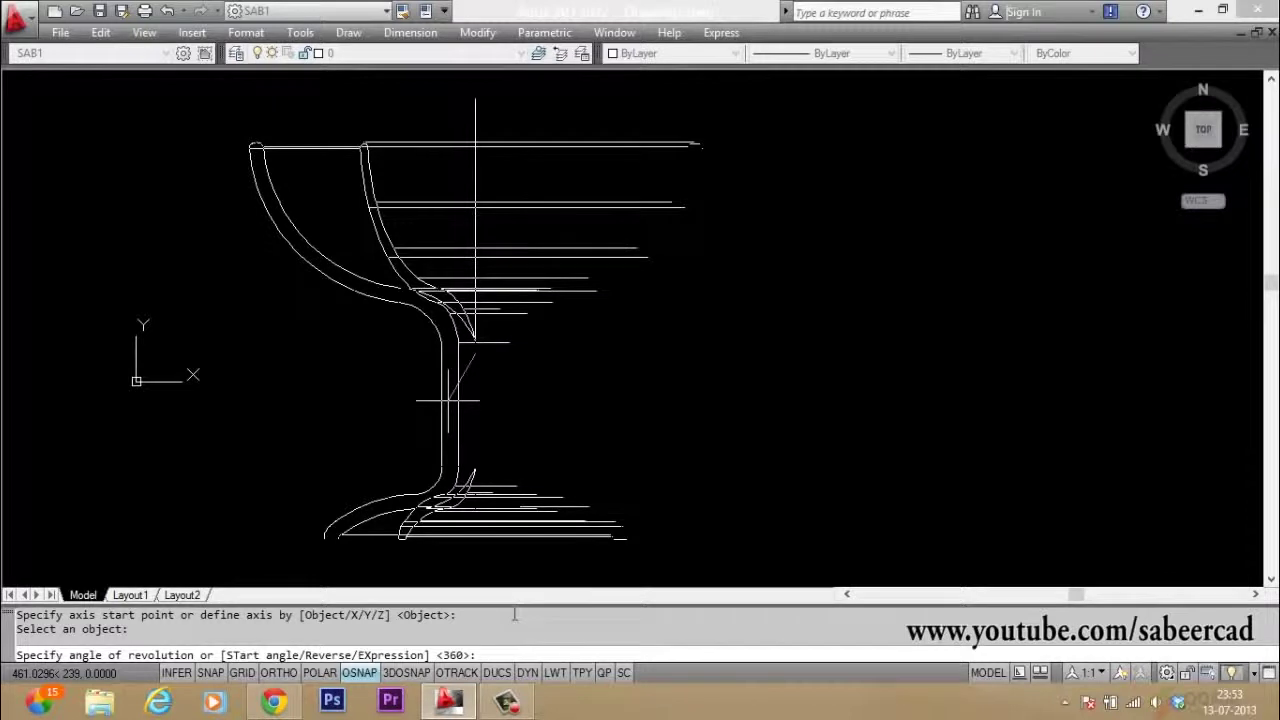
pyautogui.press('Return')
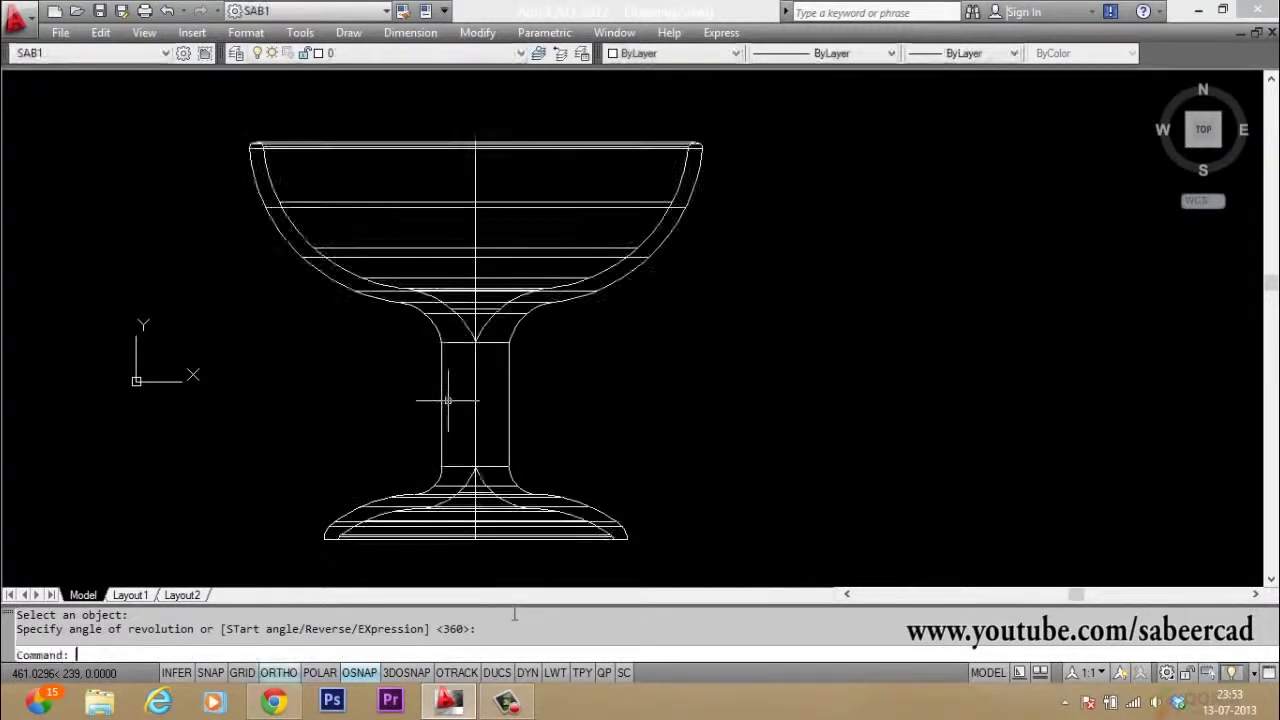
pyautogui.scroll(-2, 521, 599)
pyautogui.scroll(2, 514, 435)
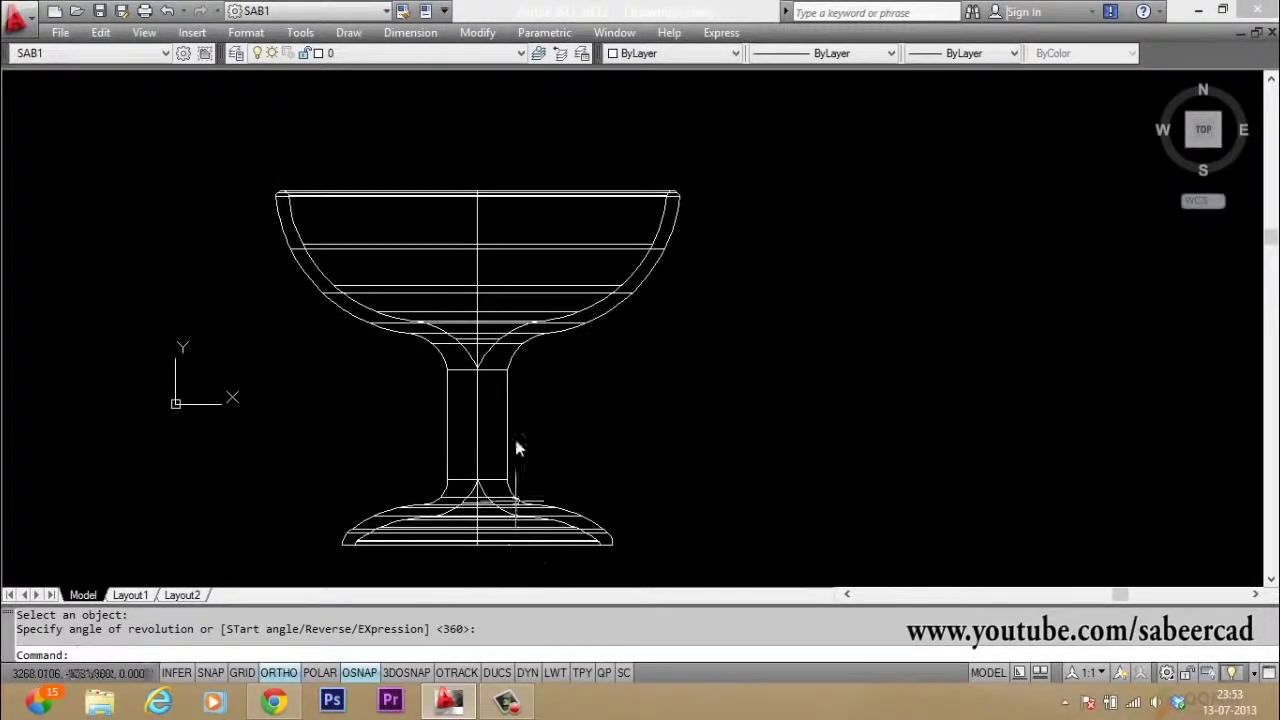
pyautogui.scroll(-3, 526, 405)
pyautogui.scroll(2, 530, 410)
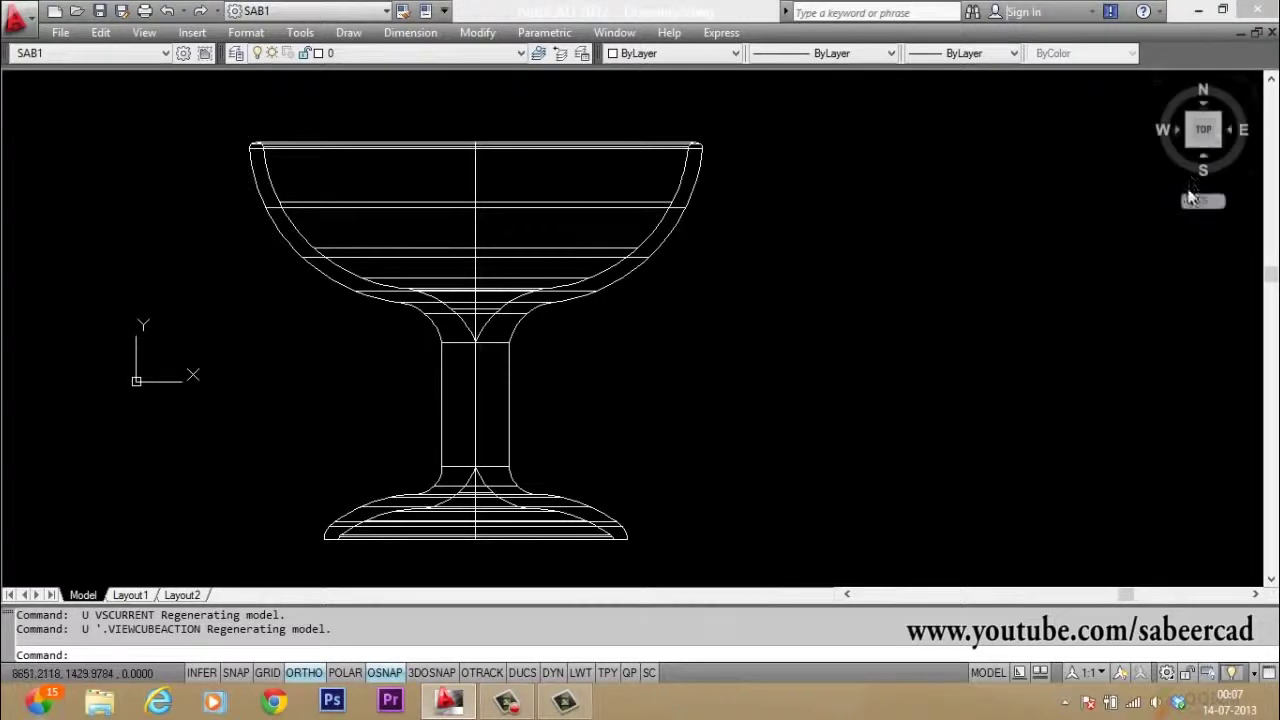
# Show the revolved goblet in the SW Isometric view with the Realistic visual style
pyautogui.moveTo(1188, 150)
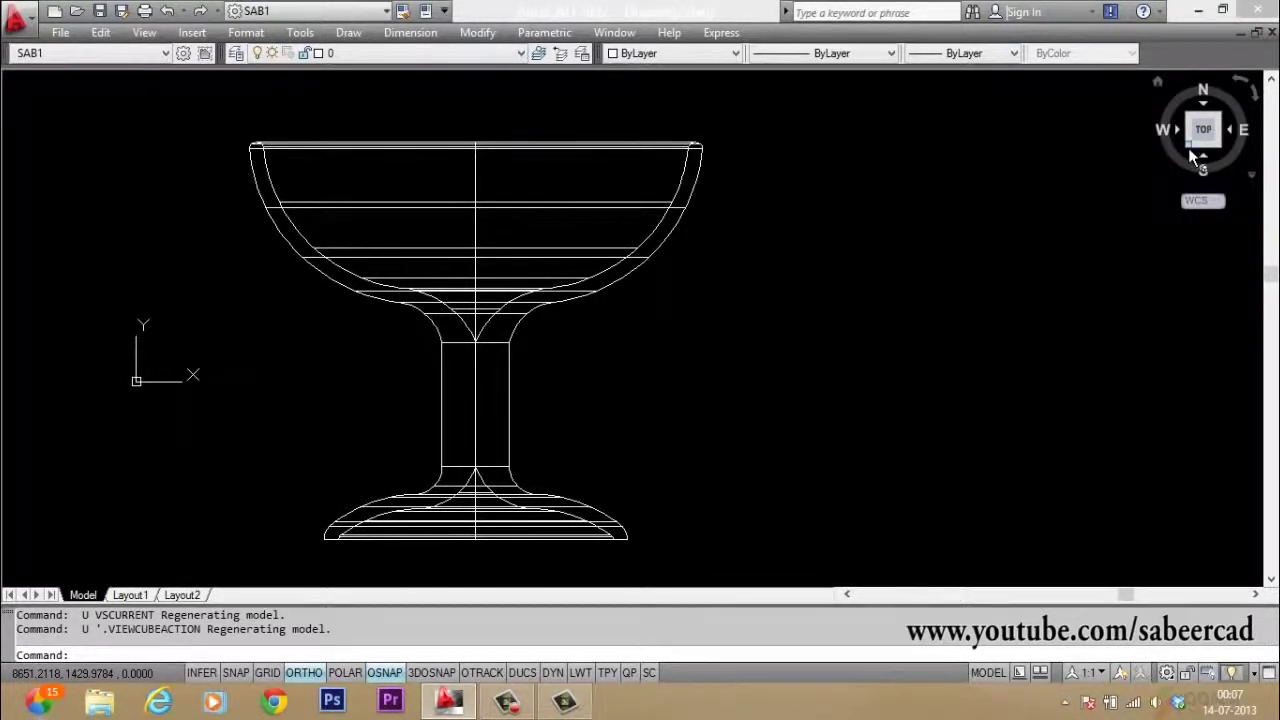
pyautogui.moveTo(1190, 155); pyautogui.dragTo(994, 229)
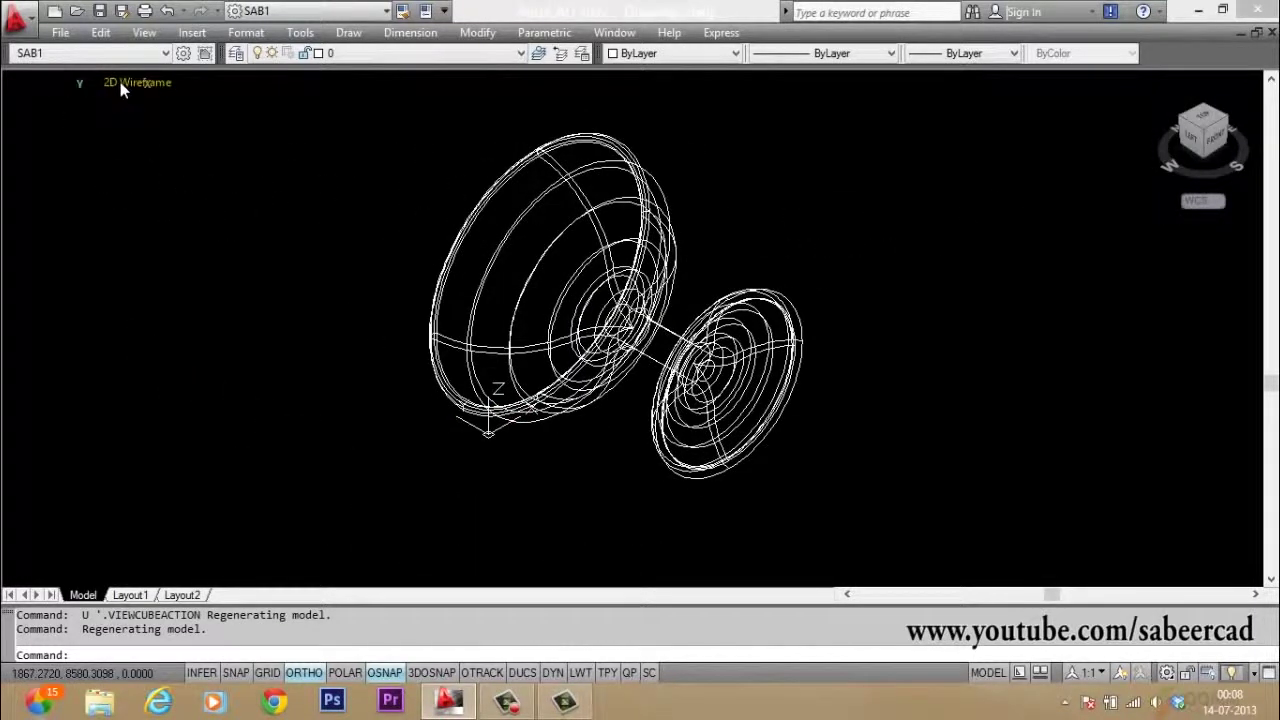
pyautogui.click(122, 84)
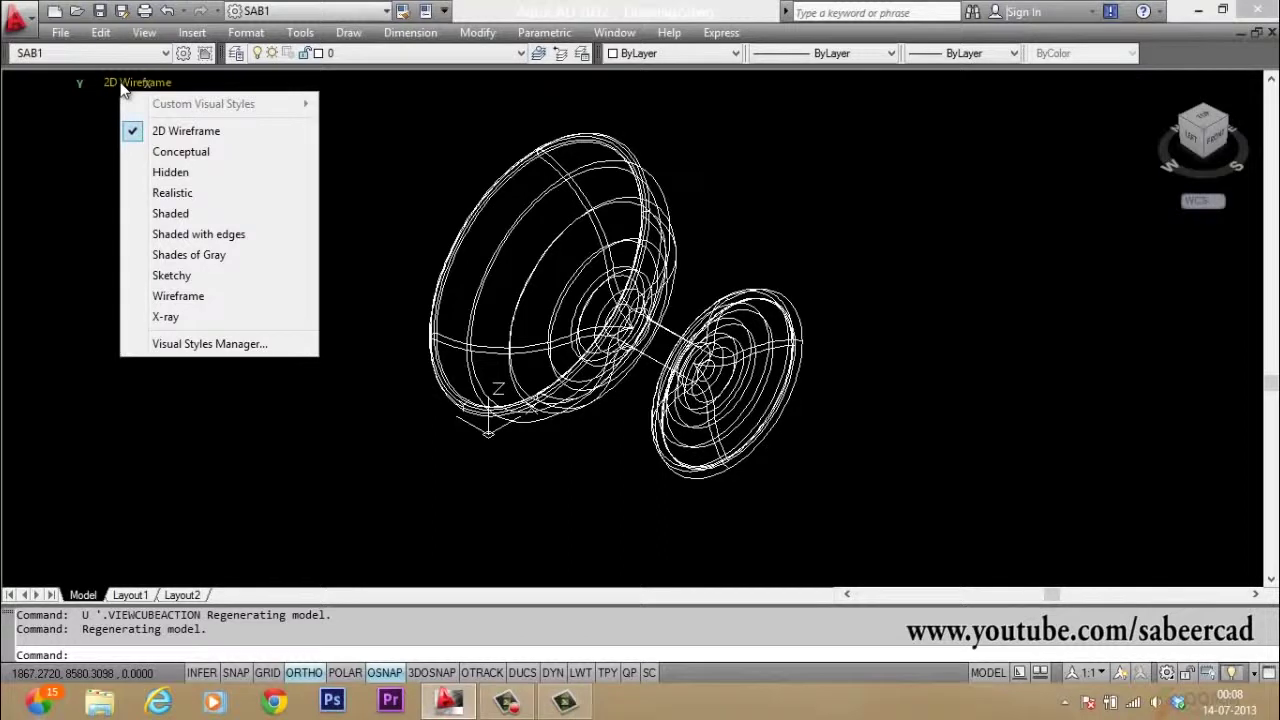
pyautogui.click(166, 195)
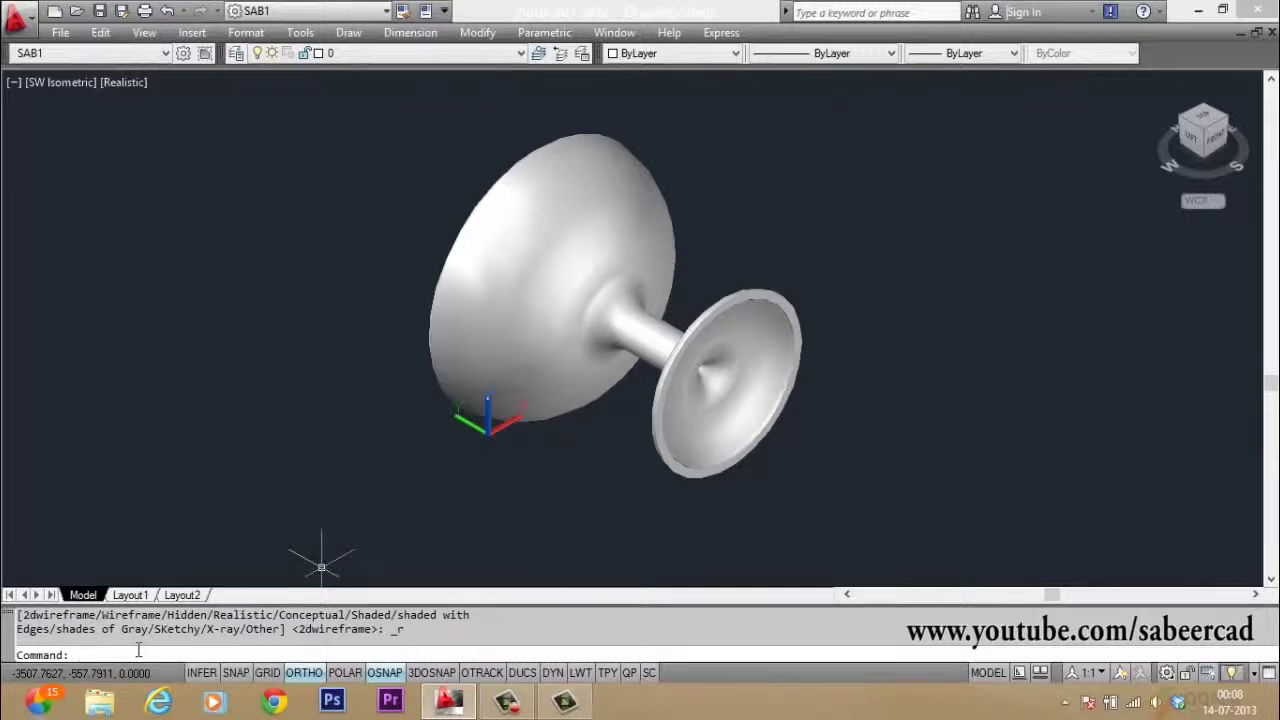
# Rotate the goblet 90 degrees with ROTATE3D about the X axis through a point at the centre of its foot
pyautogui.write('tate3d')
pyautogui.press('Return')
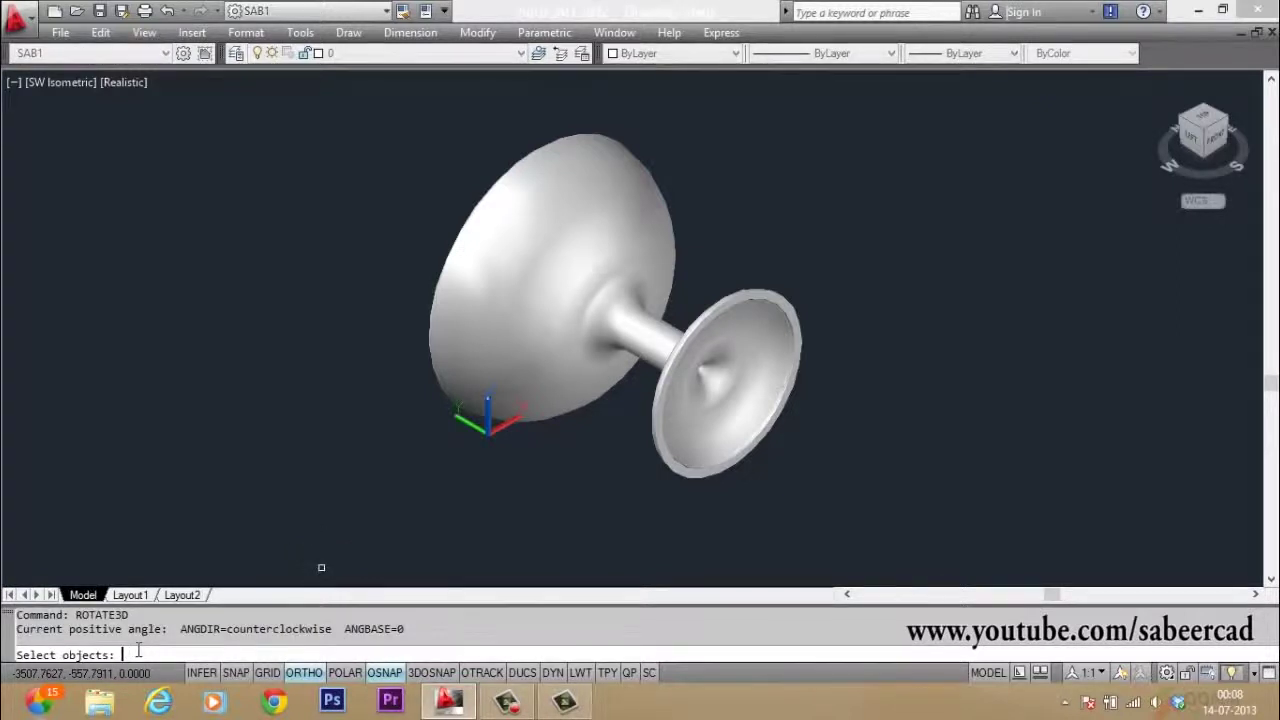
pyautogui.click(668, 372)
pyautogui.press('Return')
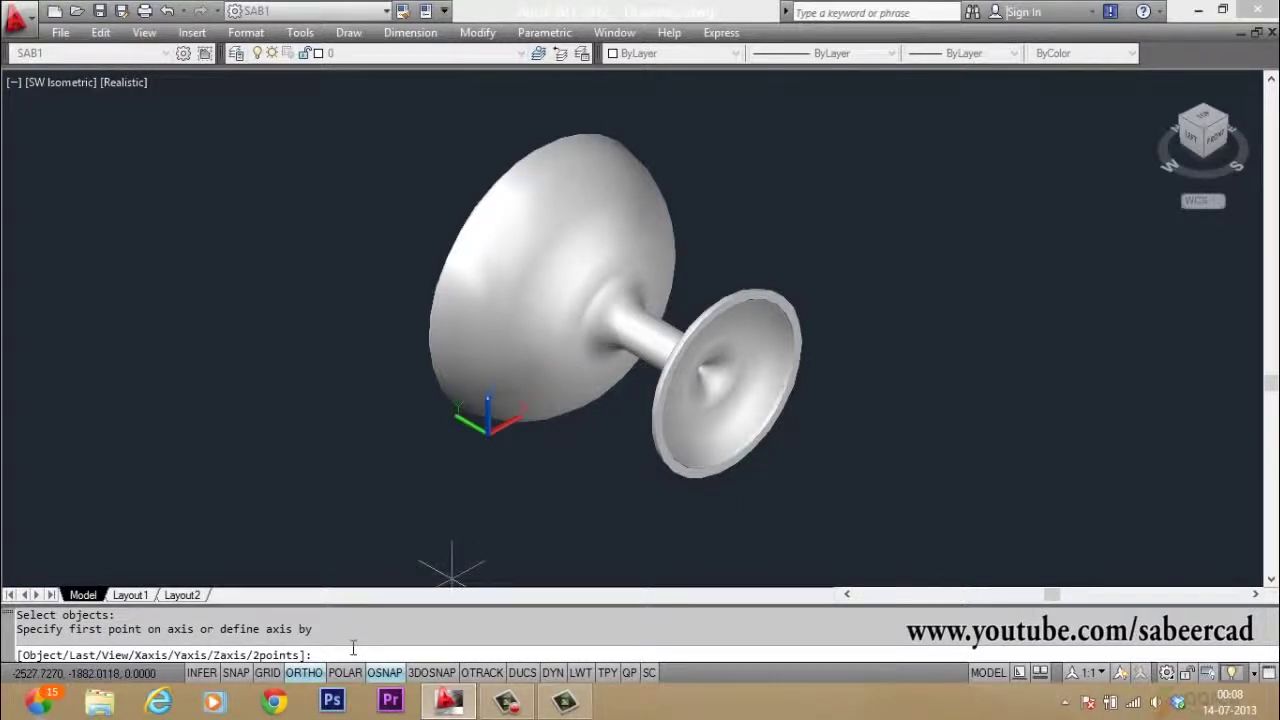
pyautogui.write('x')
pyautogui.press('Return')
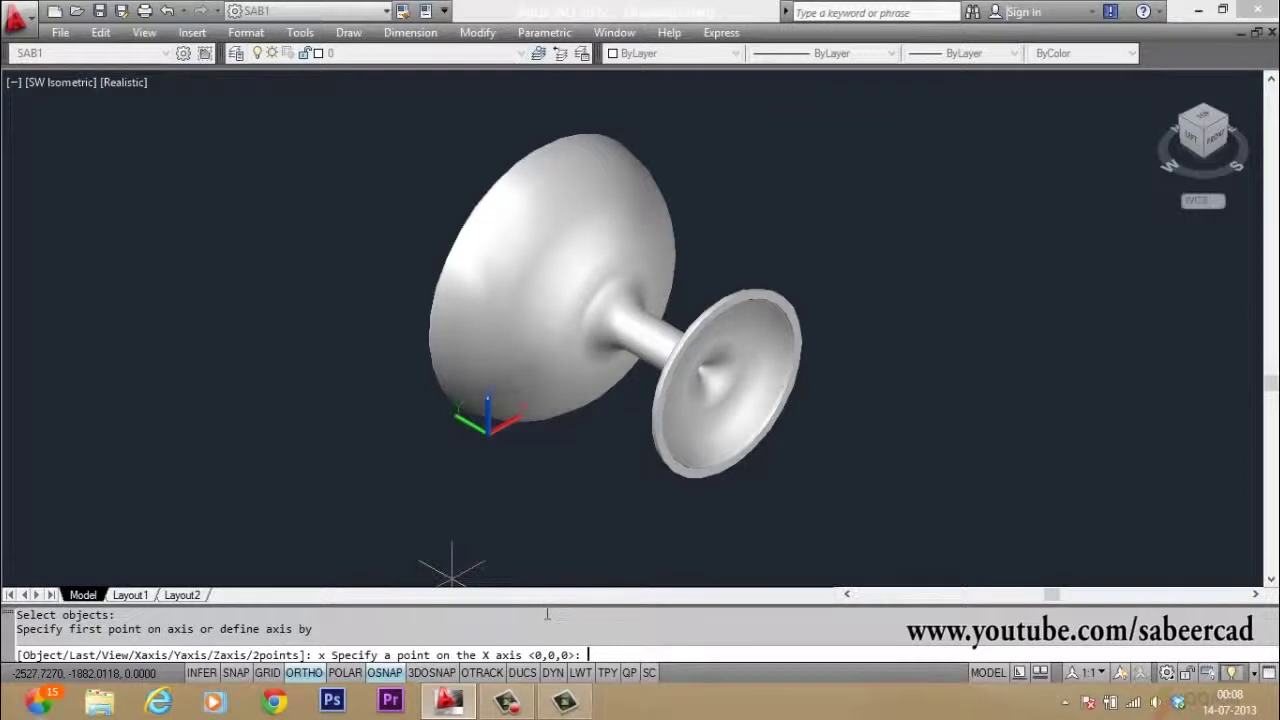
pyautogui.click(699, 368)
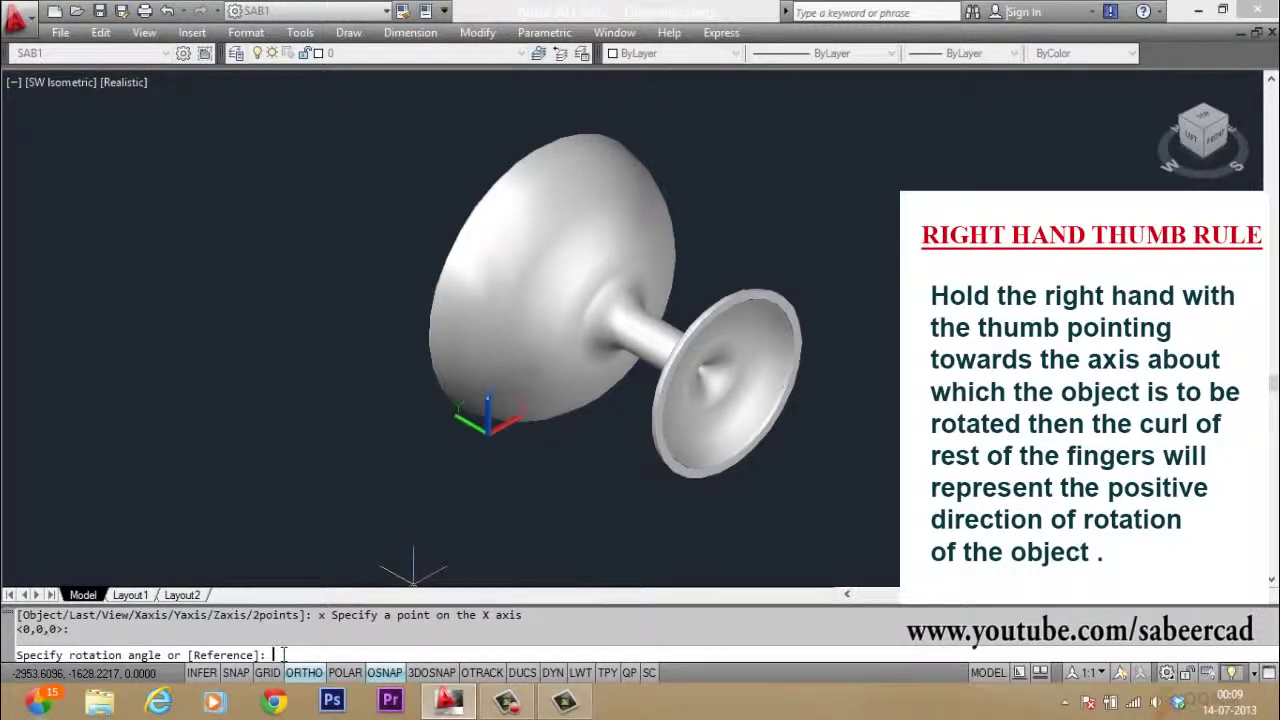
pyautogui.write('90')
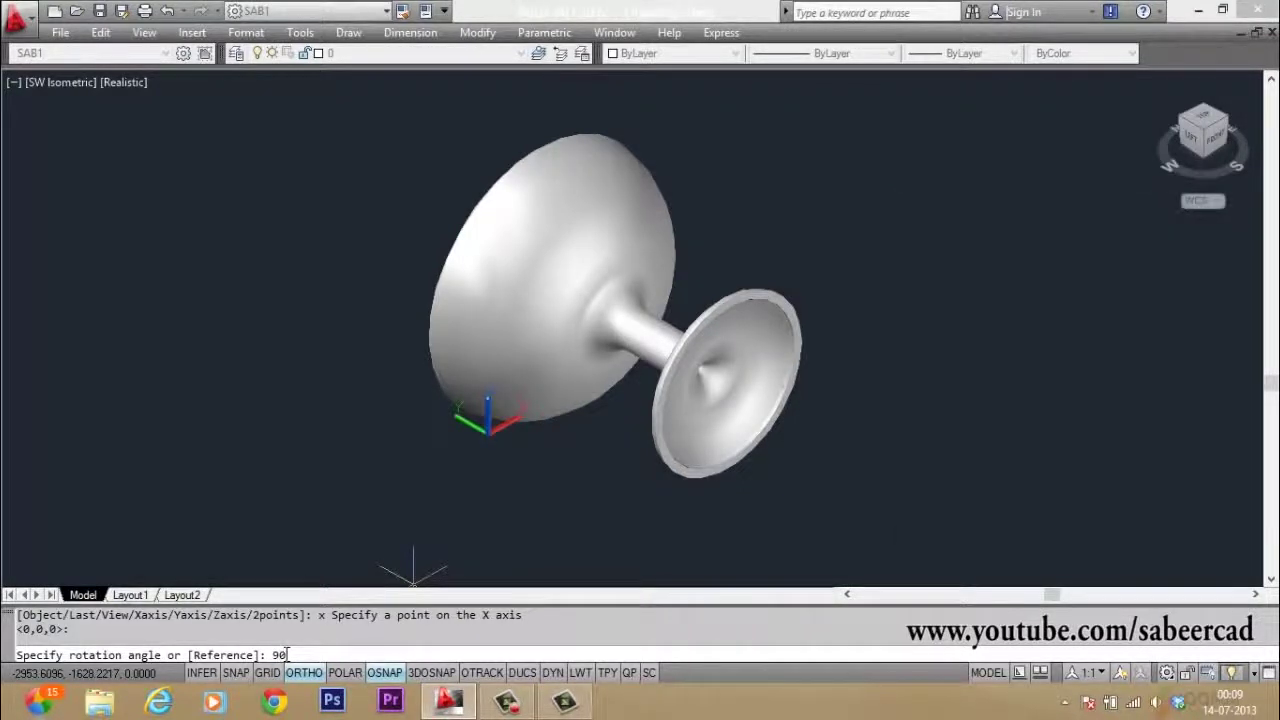
pyautogui.press('Return')
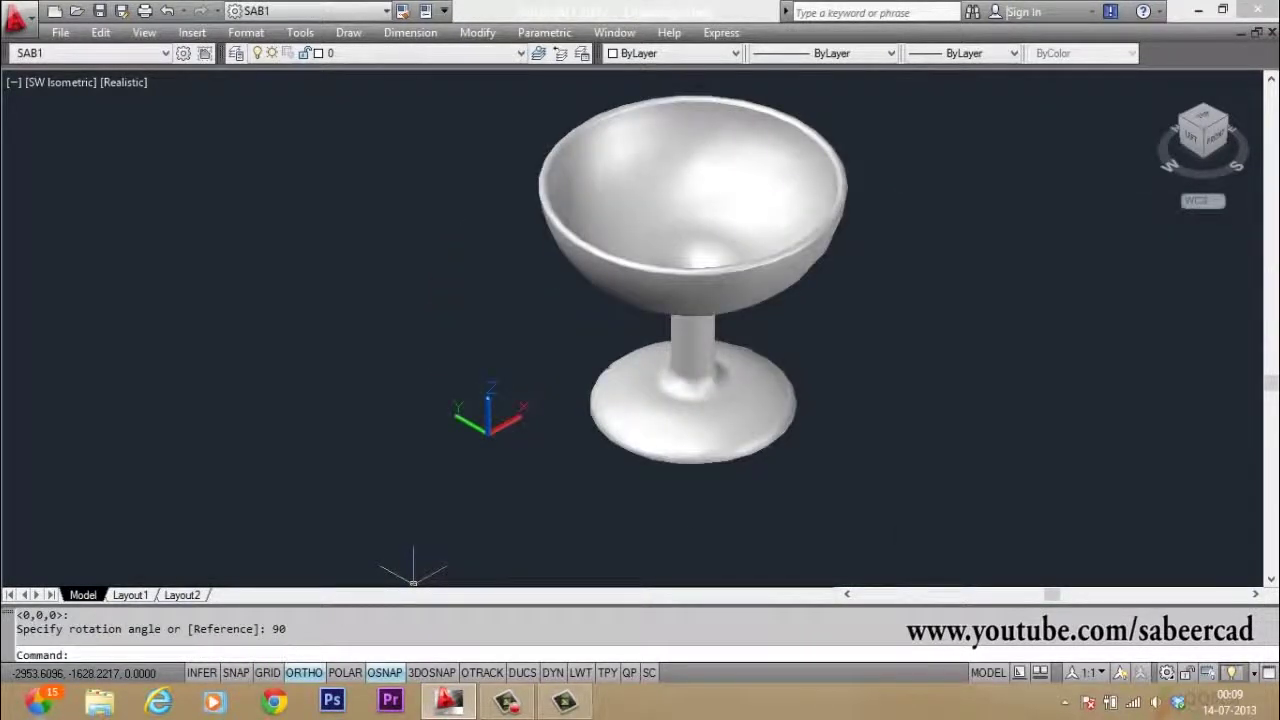
# Frame the upright goblet closer in the view and examine it with 3D Orbit
pyautogui.scroll(-2, 580, 466)
pyautogui.scroll(3, 651, 402)
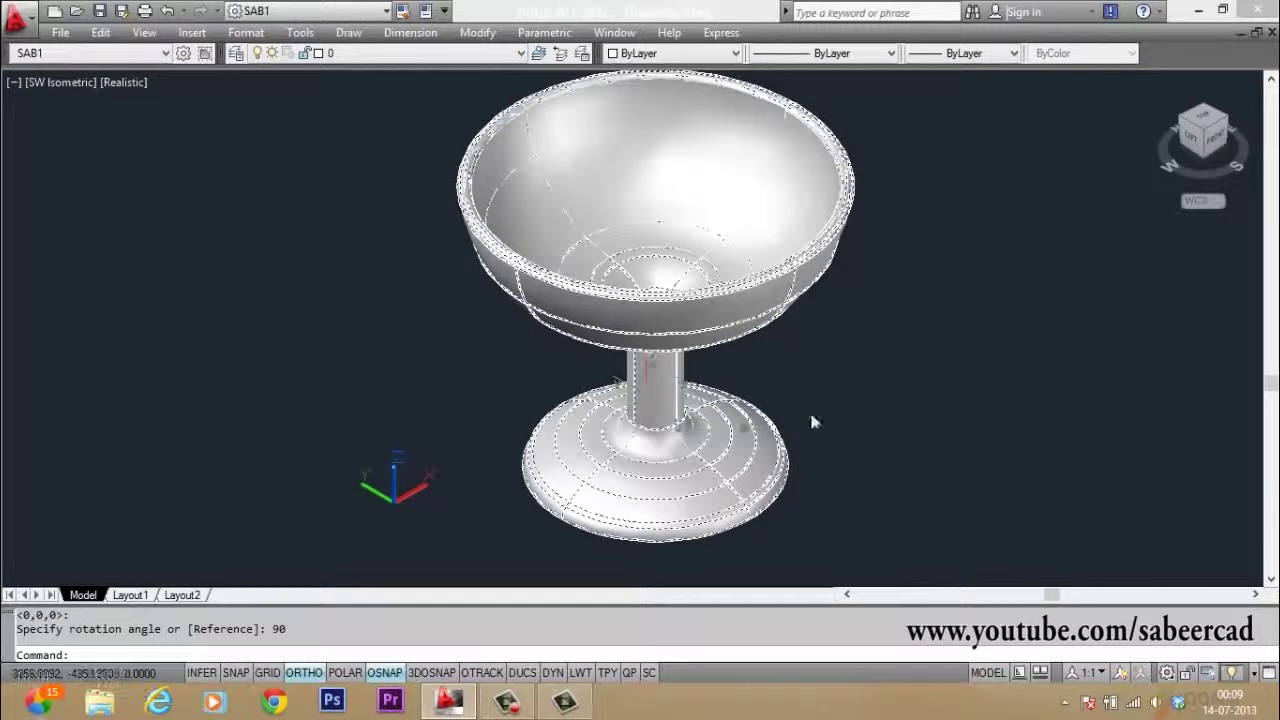
pyautogui.moveTo(905, 372); pyautogui.dragTo(858, 389, button='middle')
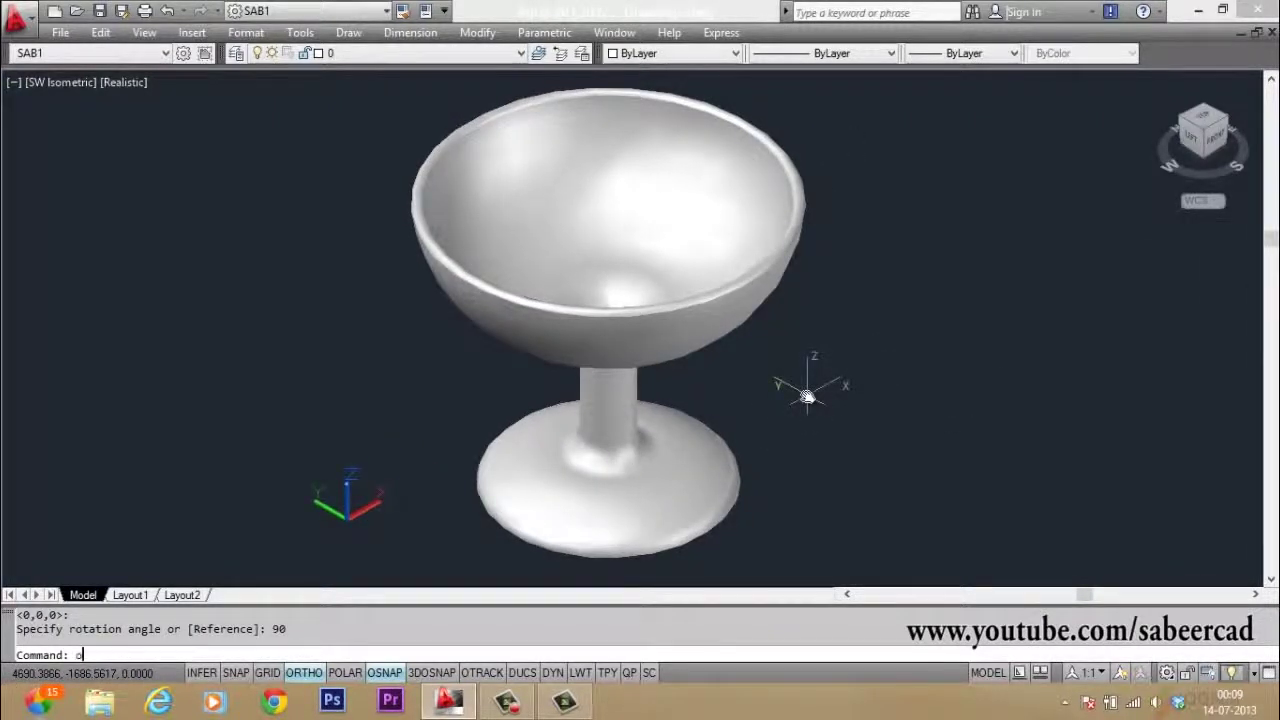
pyautogui.write('rbit')
pyautogui.press('Return')
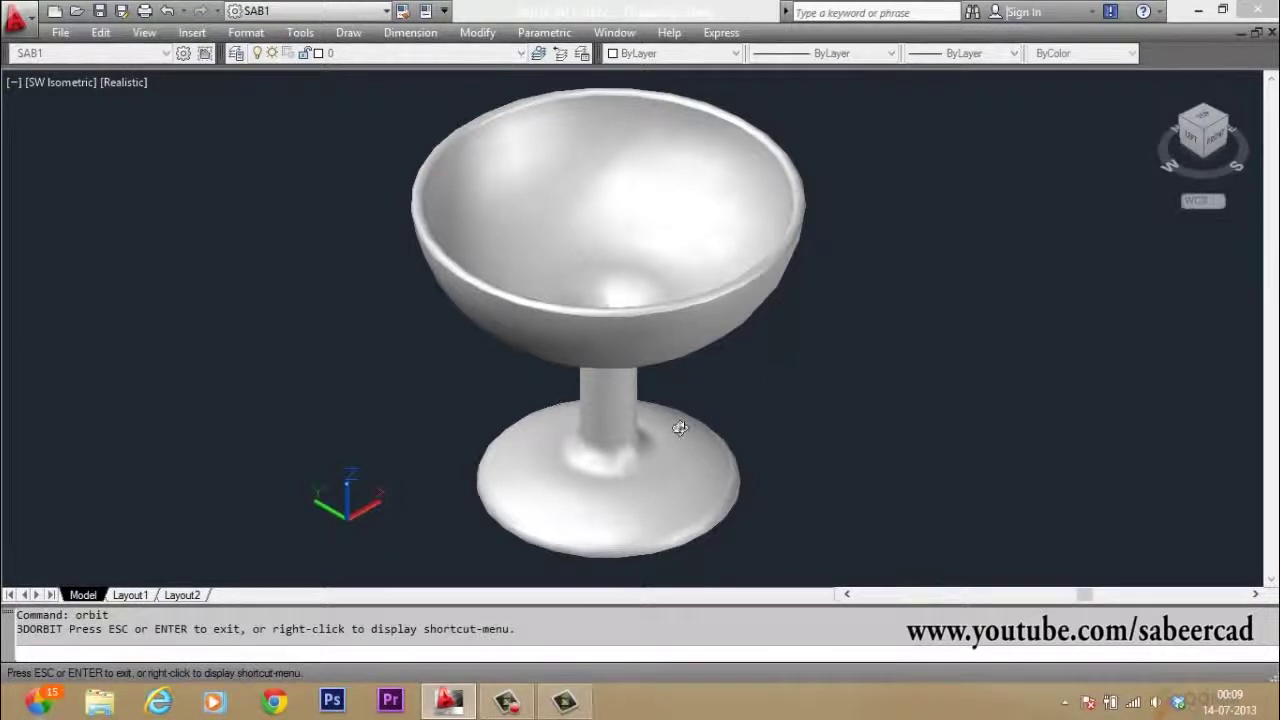